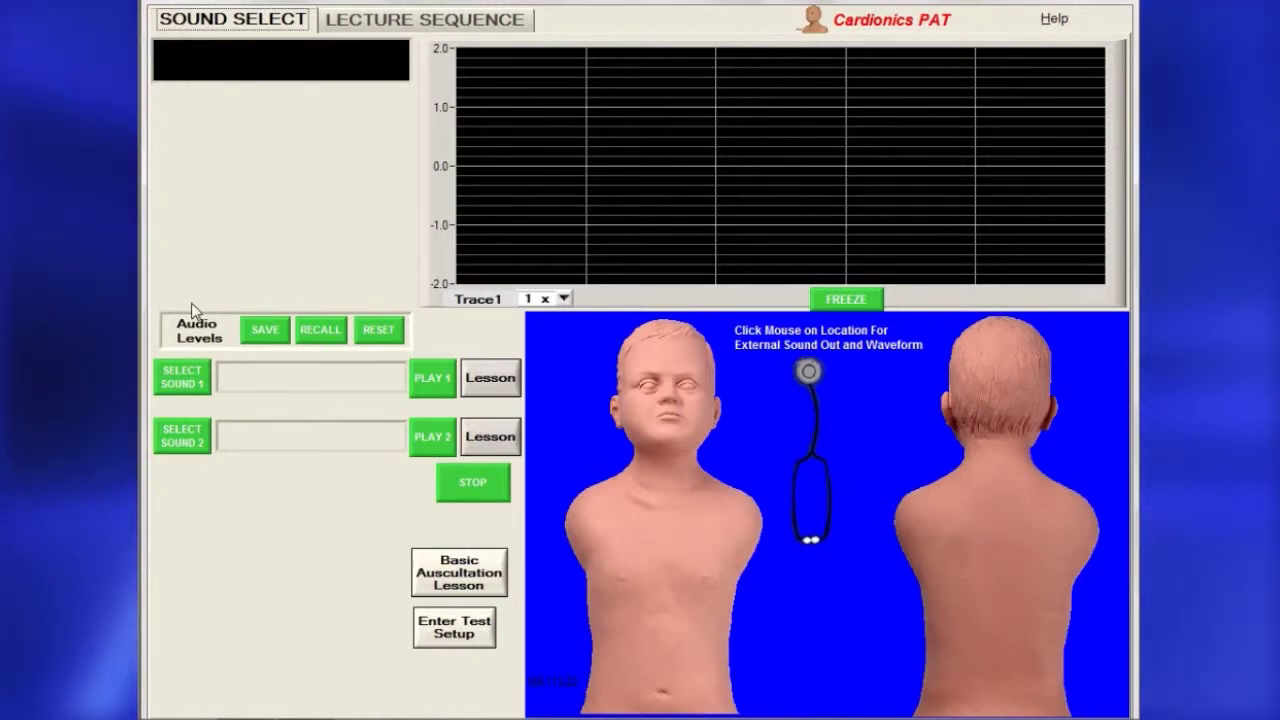
- Put Congenital Aortic Stenosis 90 BPM in slot 1 and Innocent Systolic Murmur 90 BPM in slot 2
left_click(194, 384)
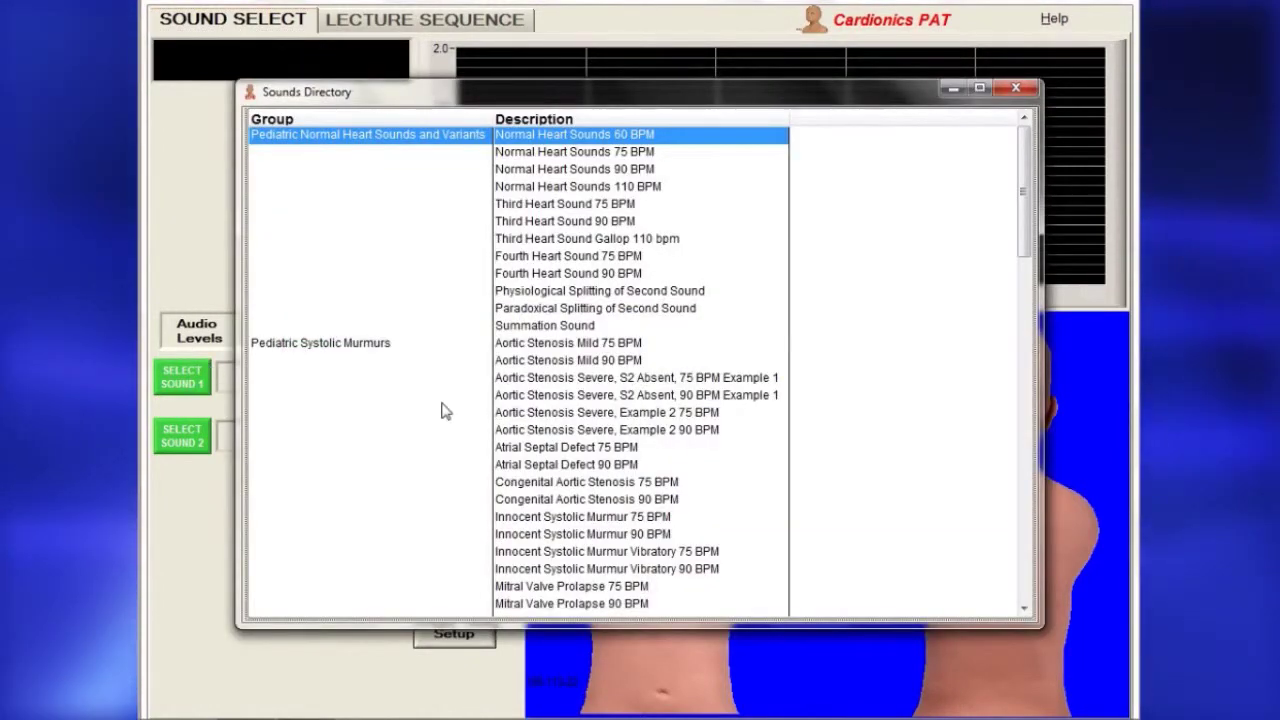
double_click(588, 500)
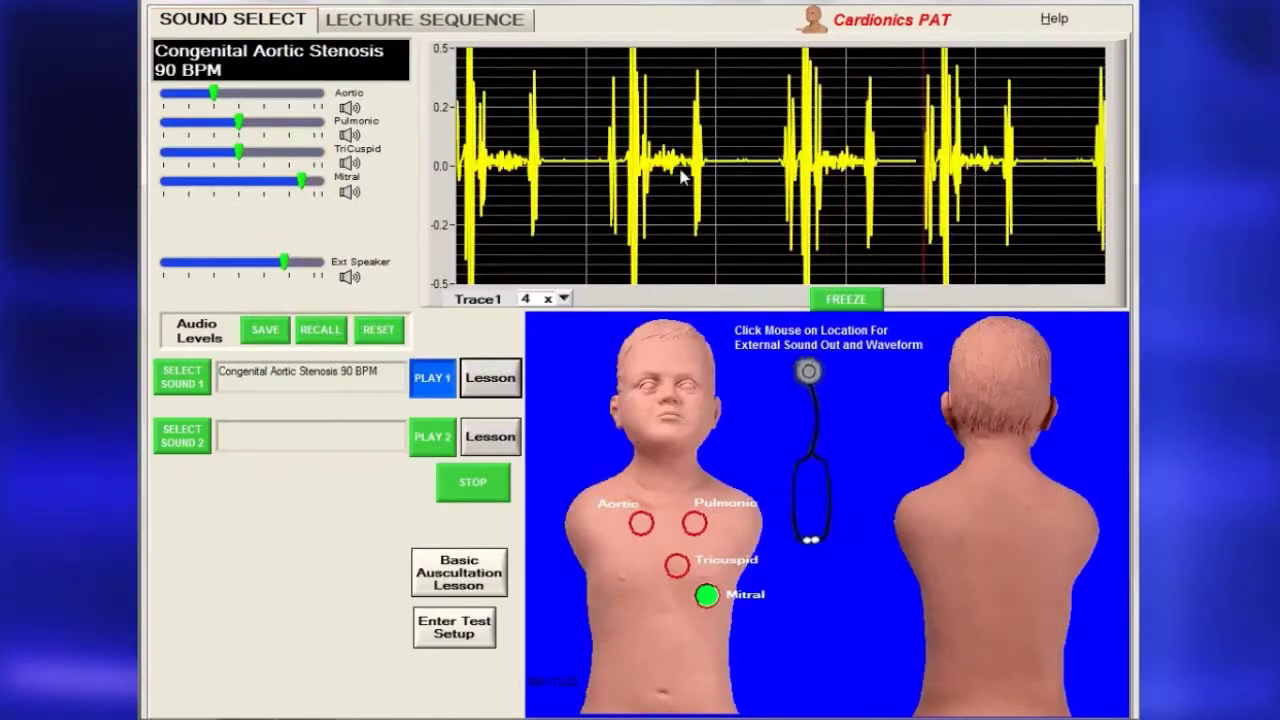
left_click(183, 437)
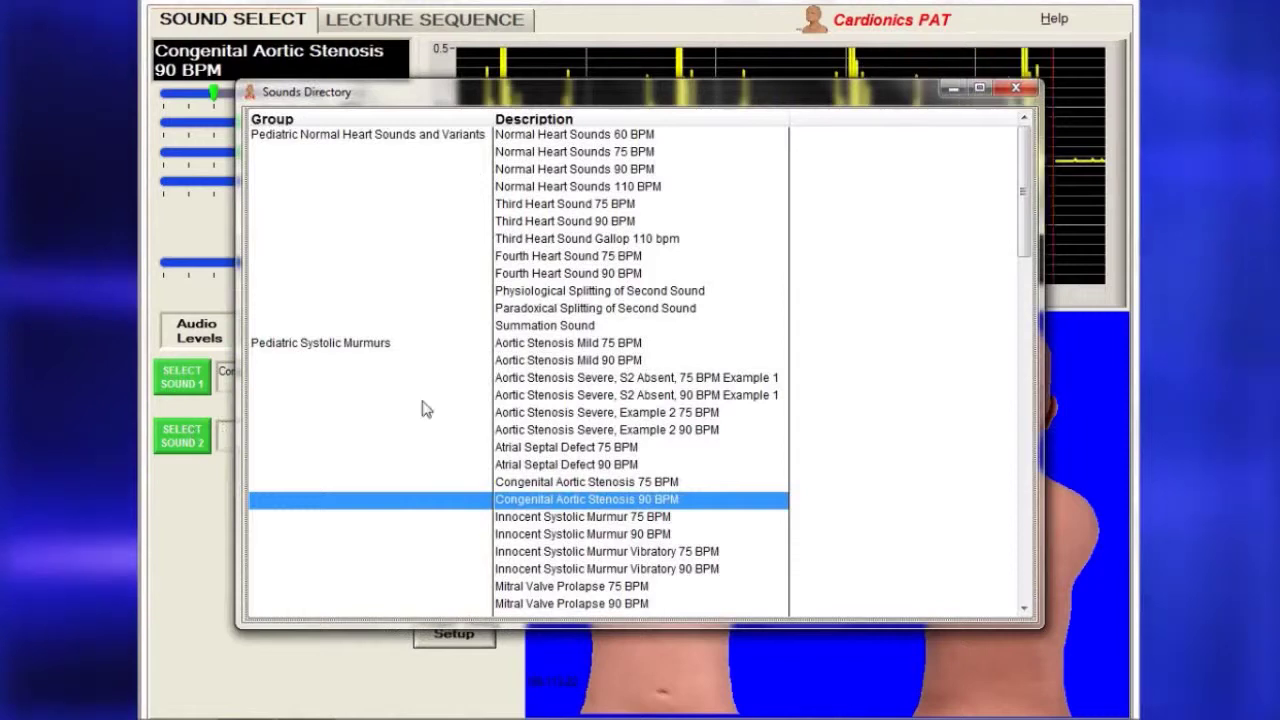
double_click(548, 537)
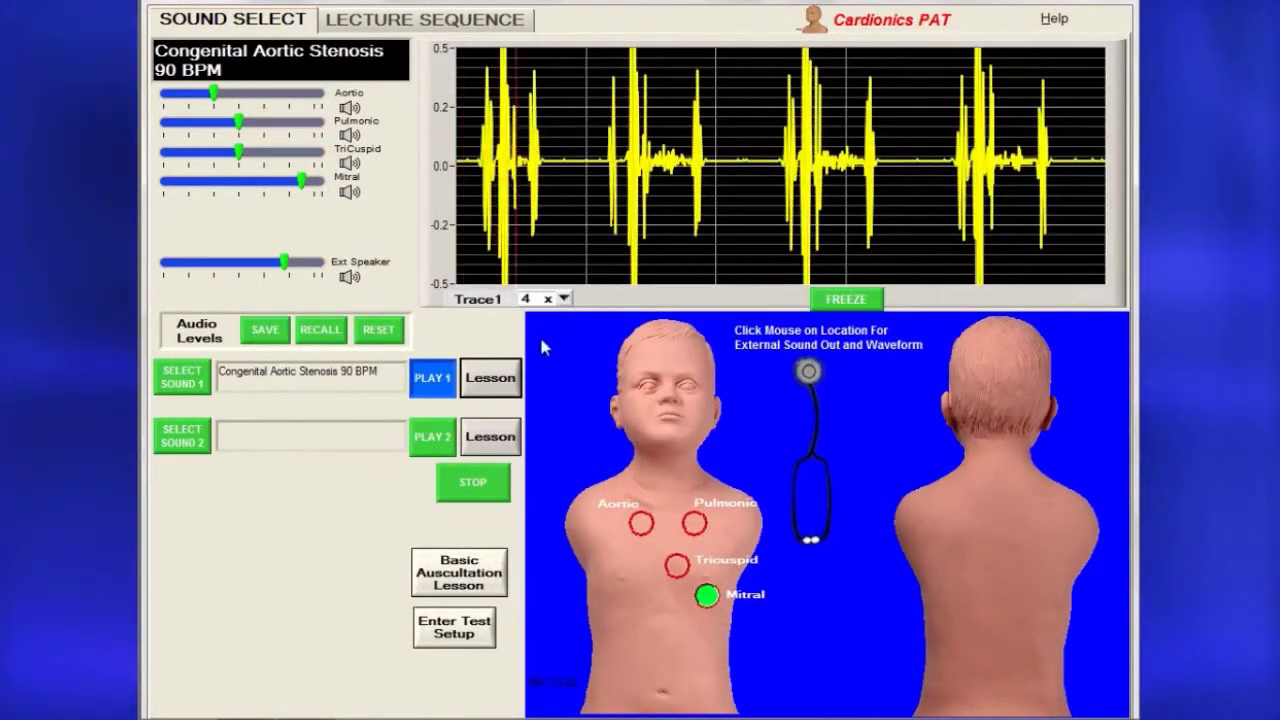
left_click(183, 437)
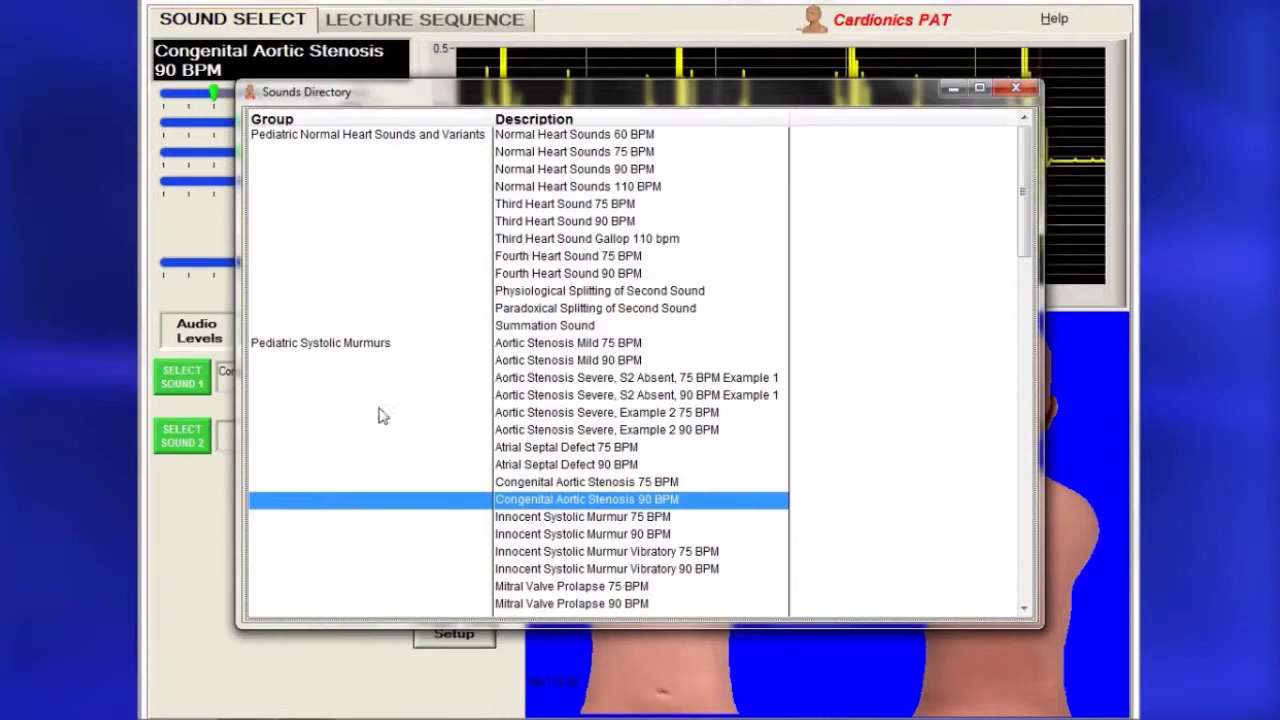
double_click(548, 534)
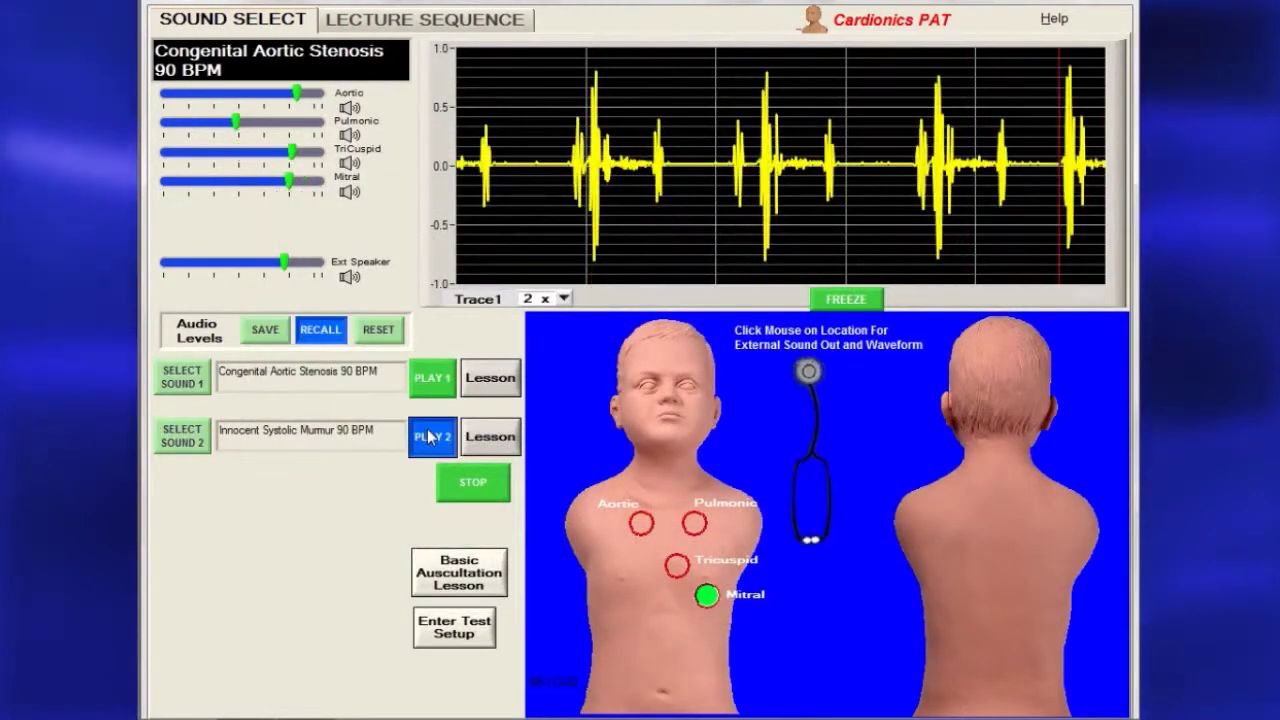
- Play sound 2, lower the Aortic and Mitral area levels, and save that level setting
left_click(430, 437)
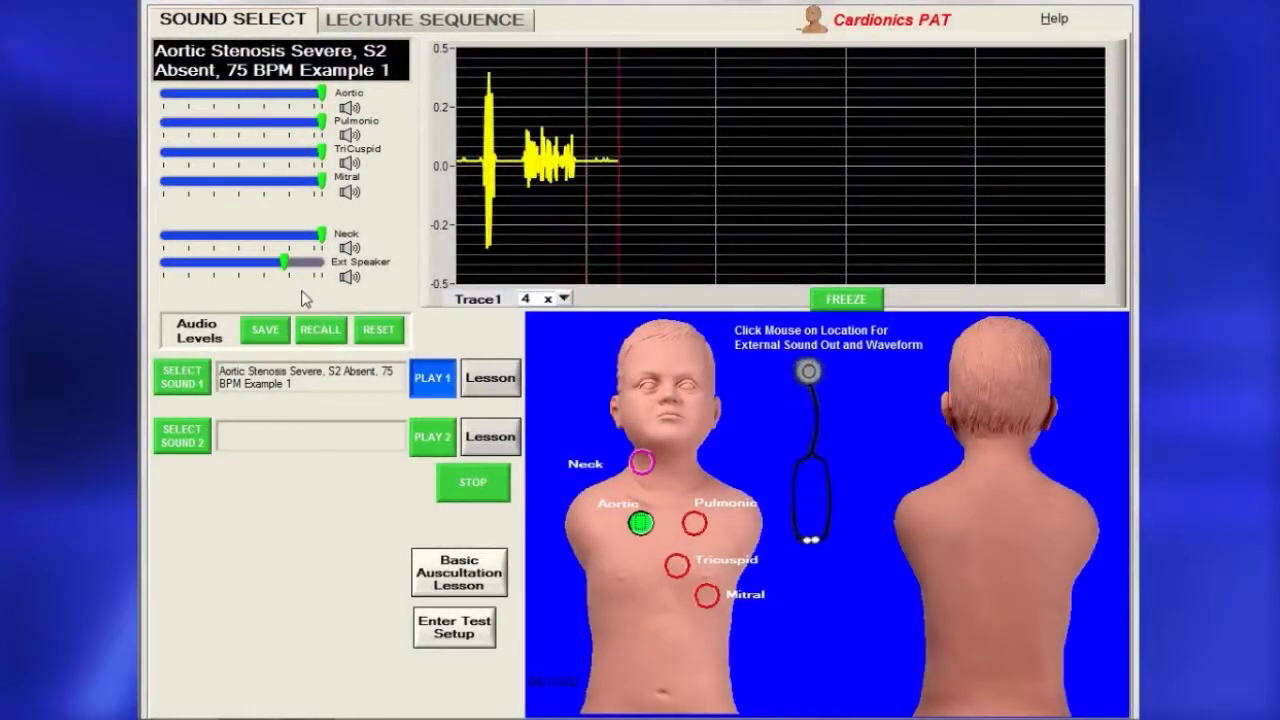
left_click_drag(243, 101, 219, 94)
left_click(221, 181)
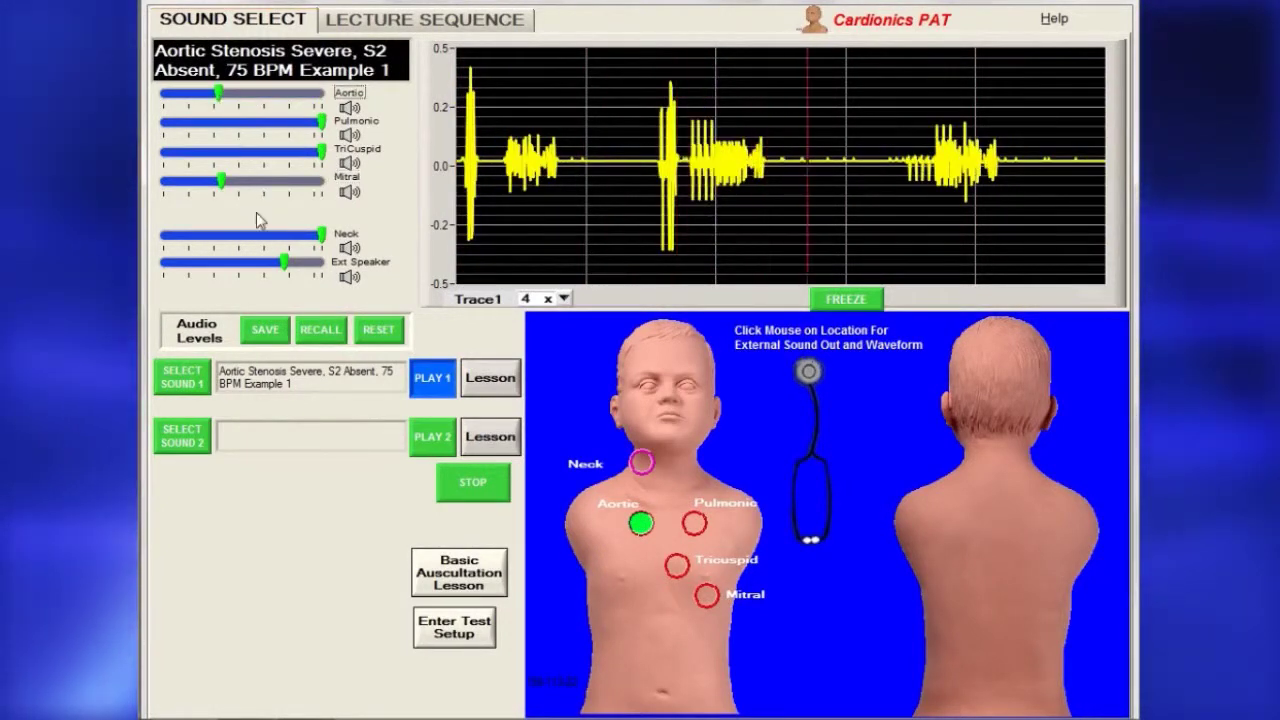
left_click(264, 330)
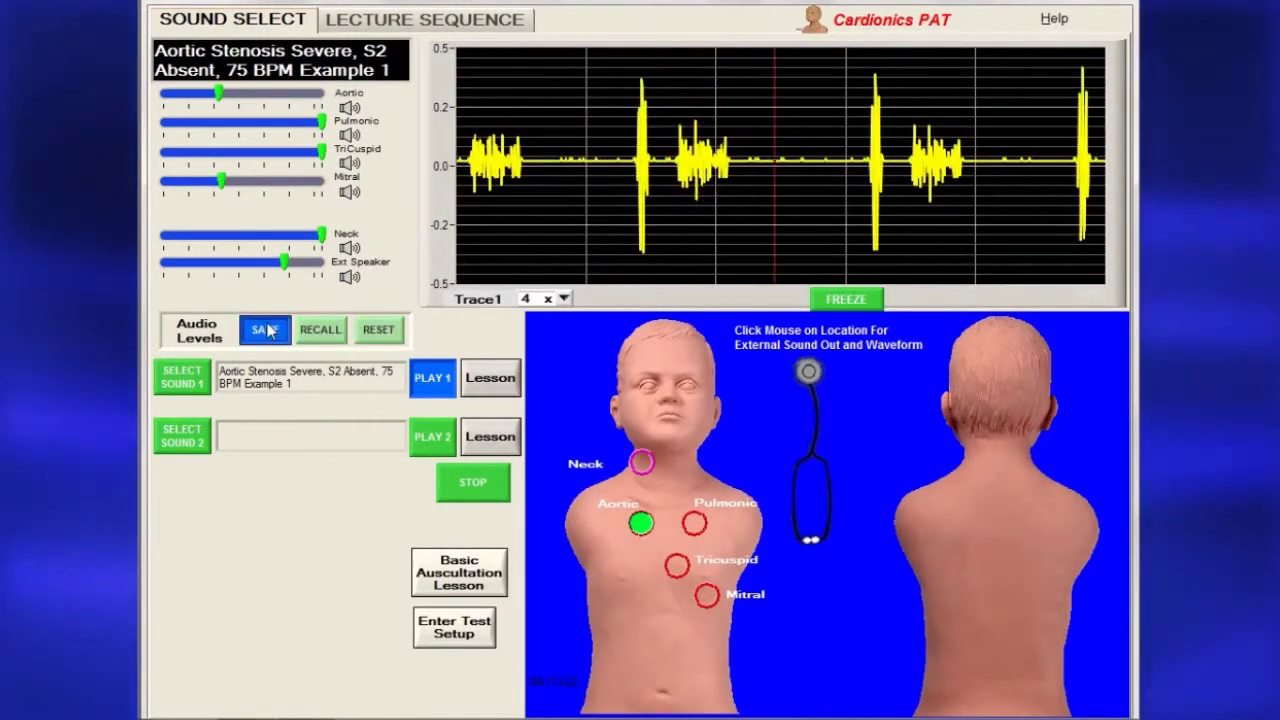
- Change the area levels, recall the saved mix, then reset all levels to full
left_click(378, 327)
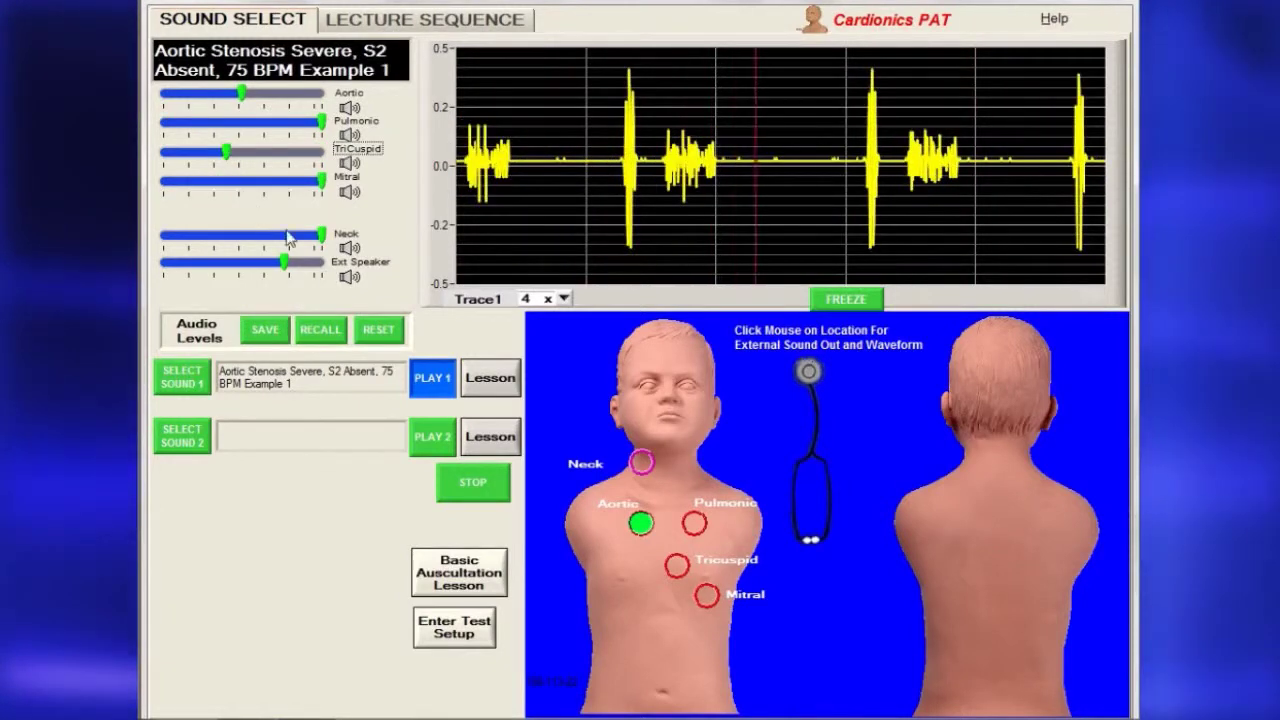
left_click(324, 333)
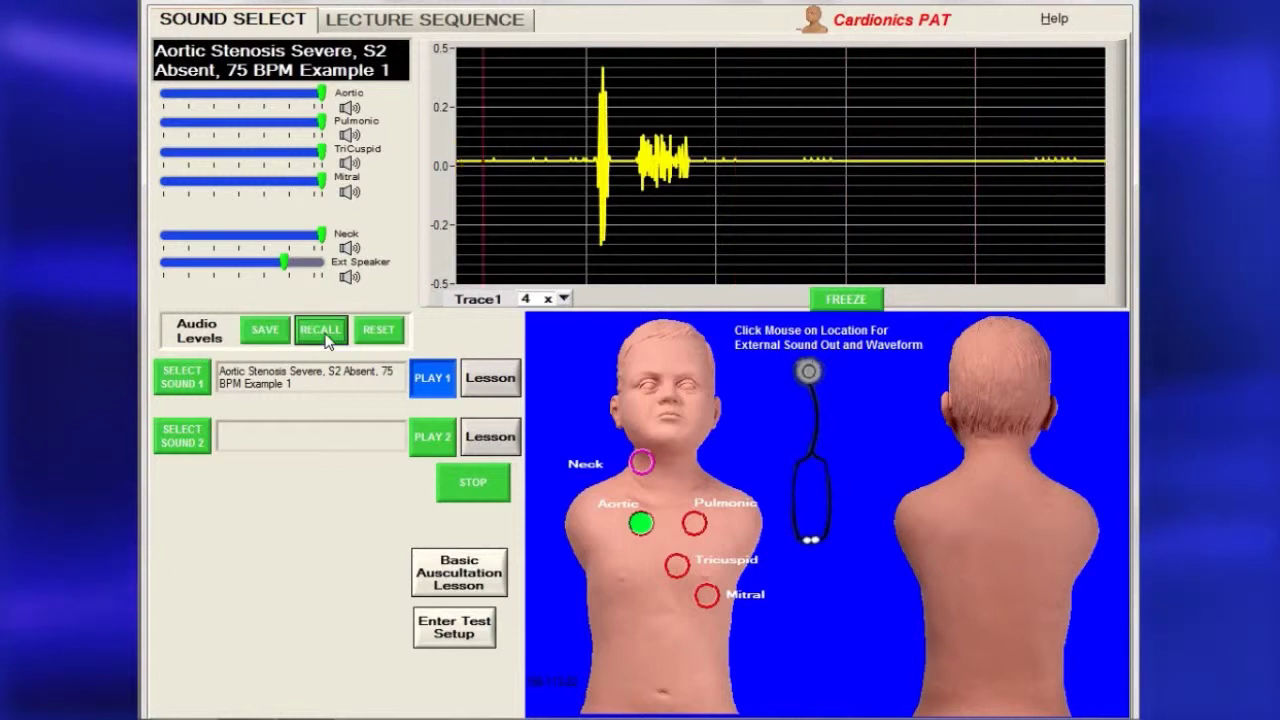
left_click(385, 329)
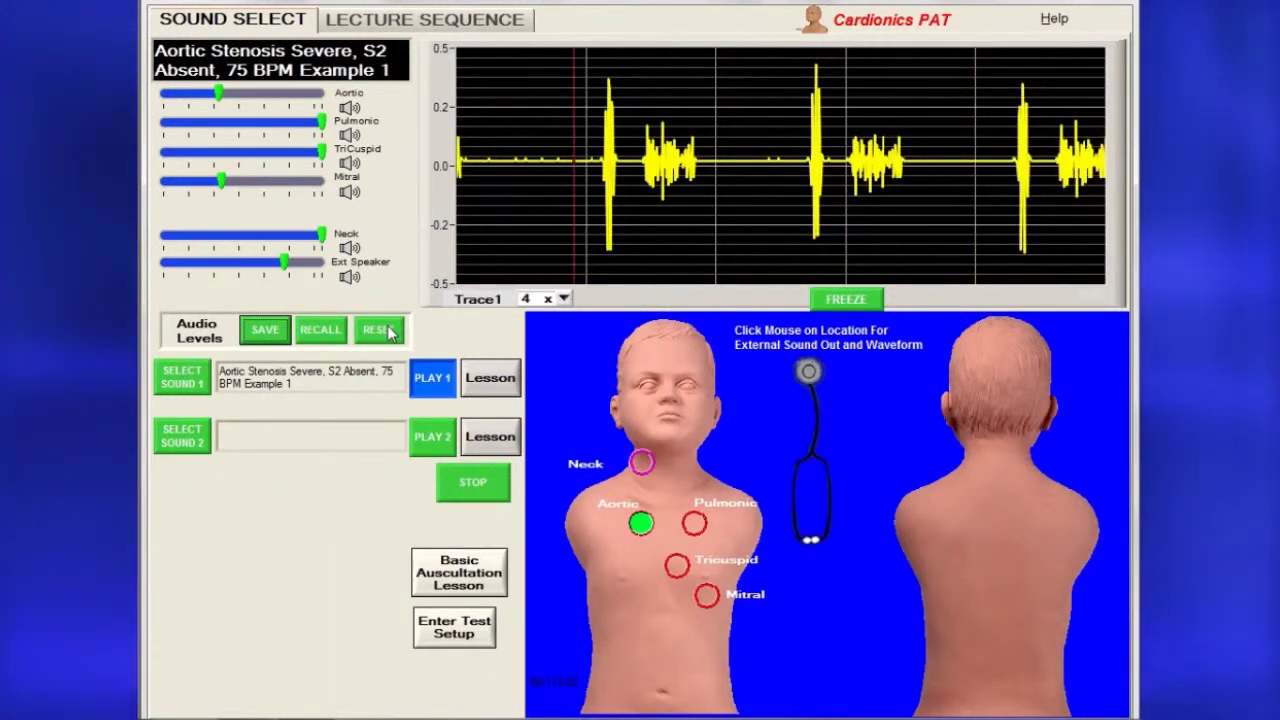
left_click(389, 331)
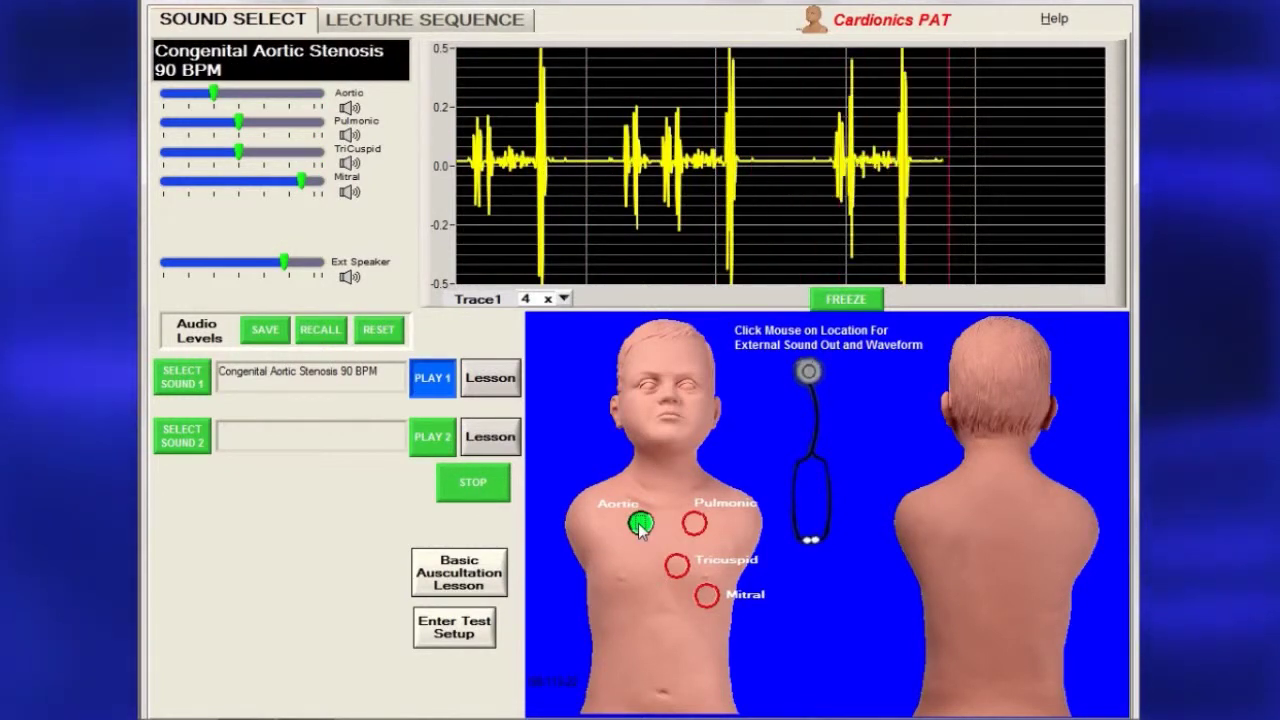
- Listen at the Pulmonic site, set the Trace1 scale to 4 x, and freeze the waveform
left_click(695, 525)
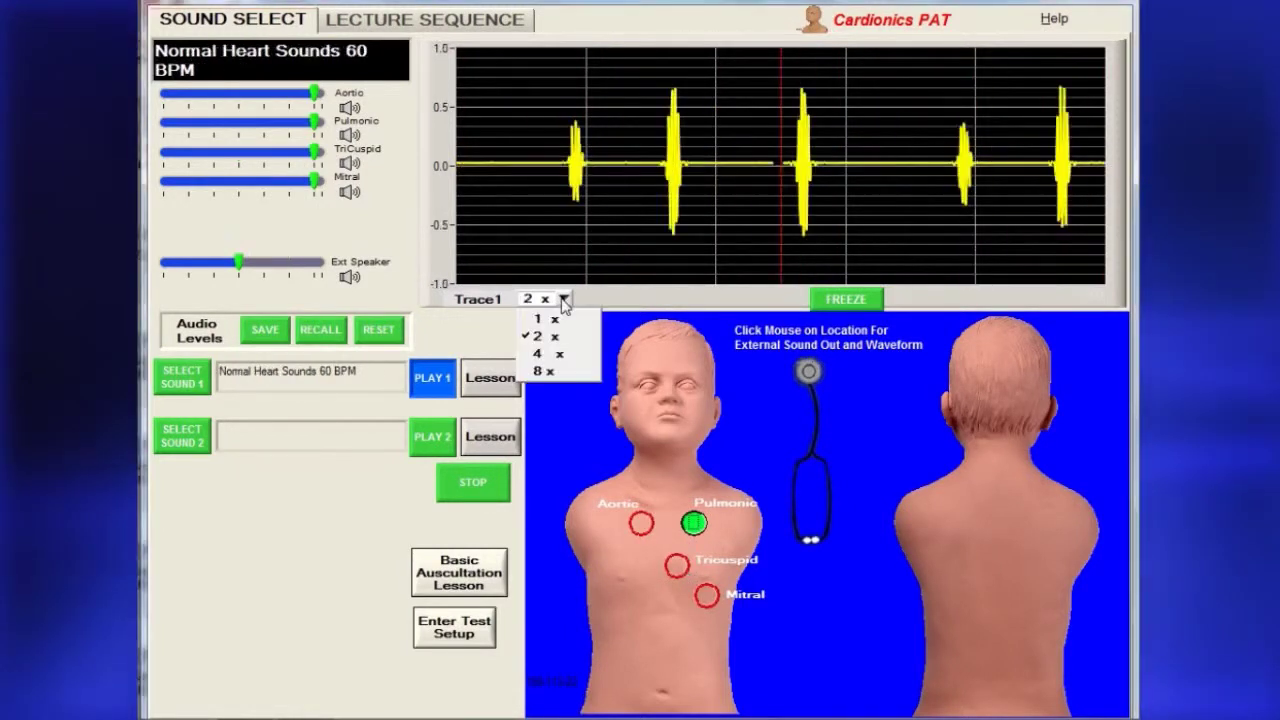
left_click(545, 355)
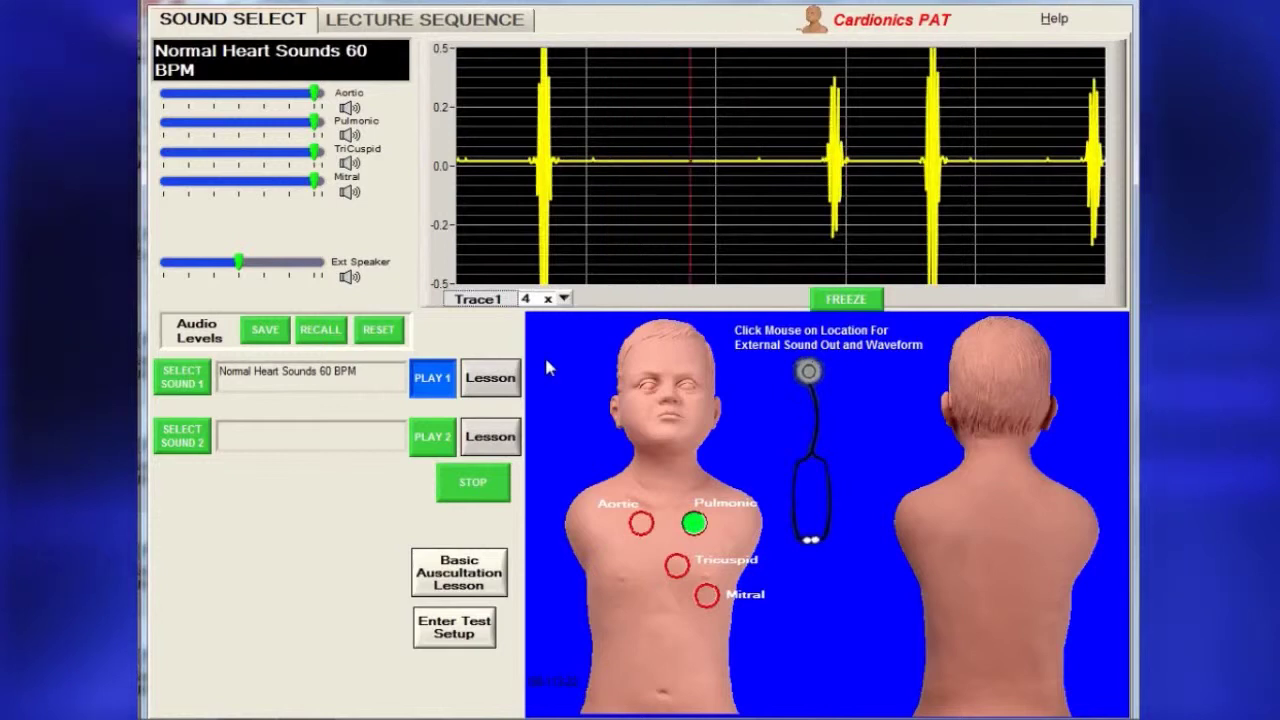
scroll(567, 300, "up", 2)
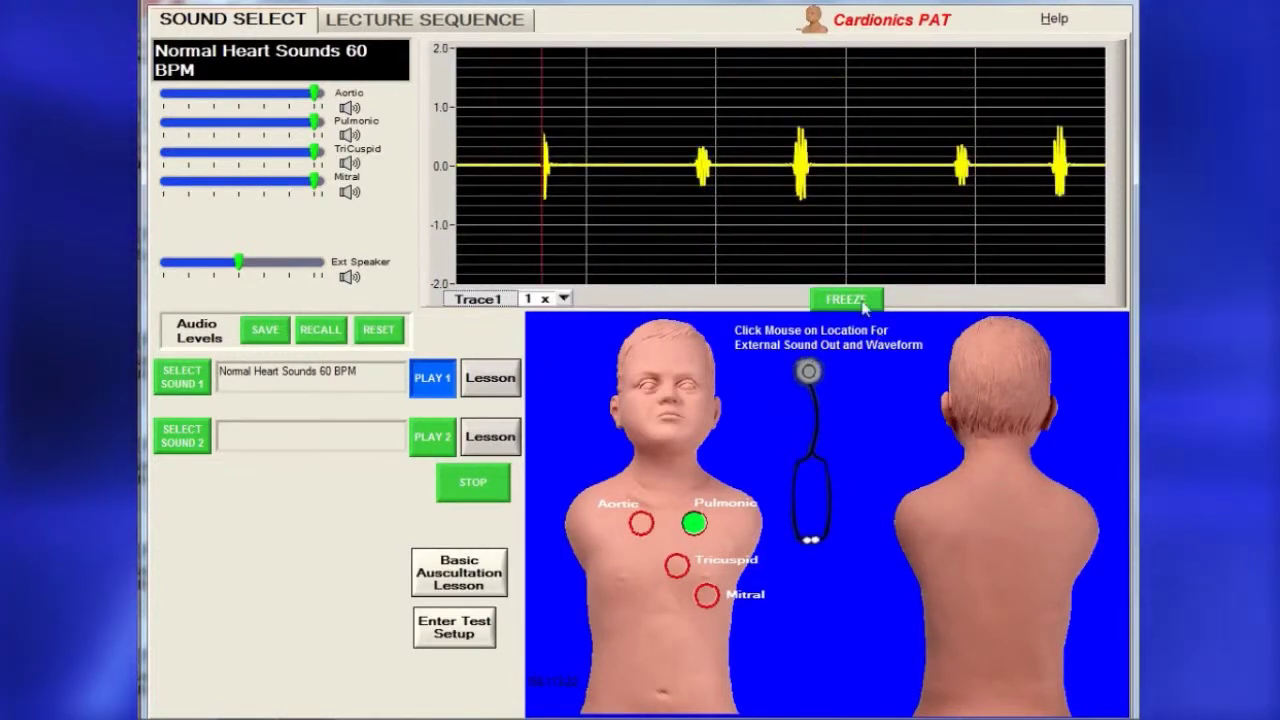
left_click(845, 299)
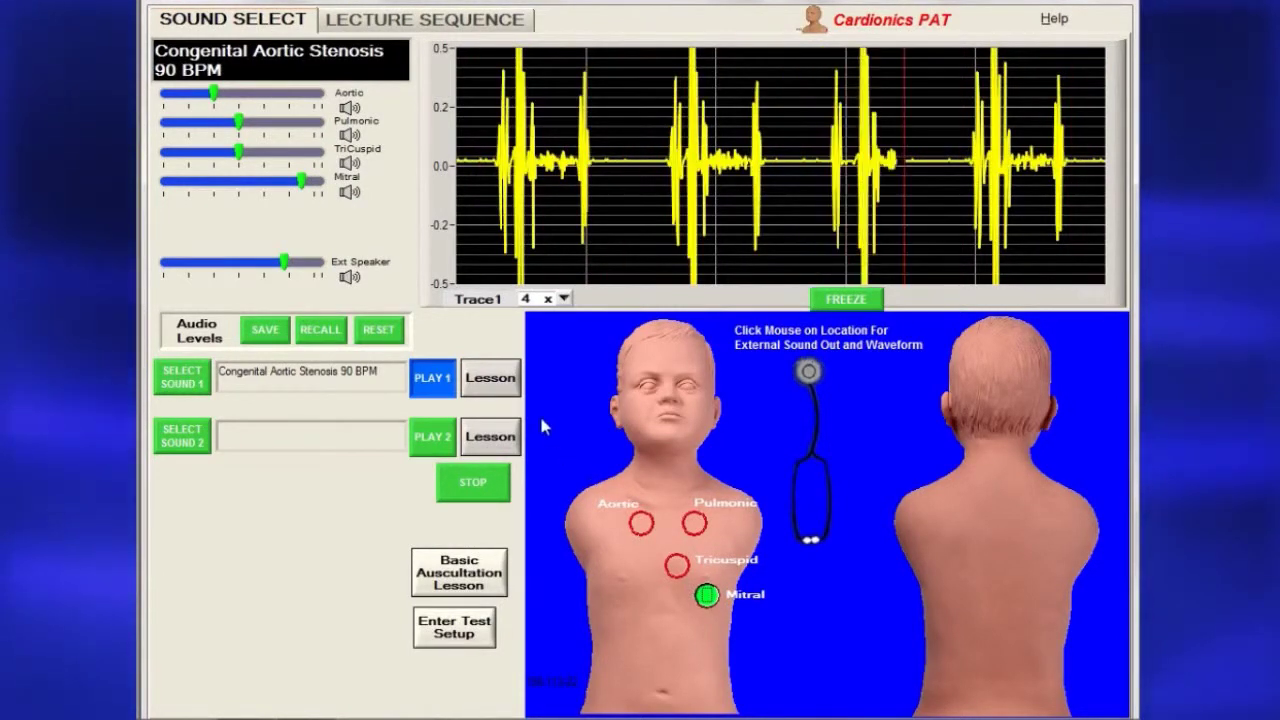
- Open the Congenital Aortic Stenosis lesson PDF and page down to the Lecture Sequence card
left_click(500, 393)
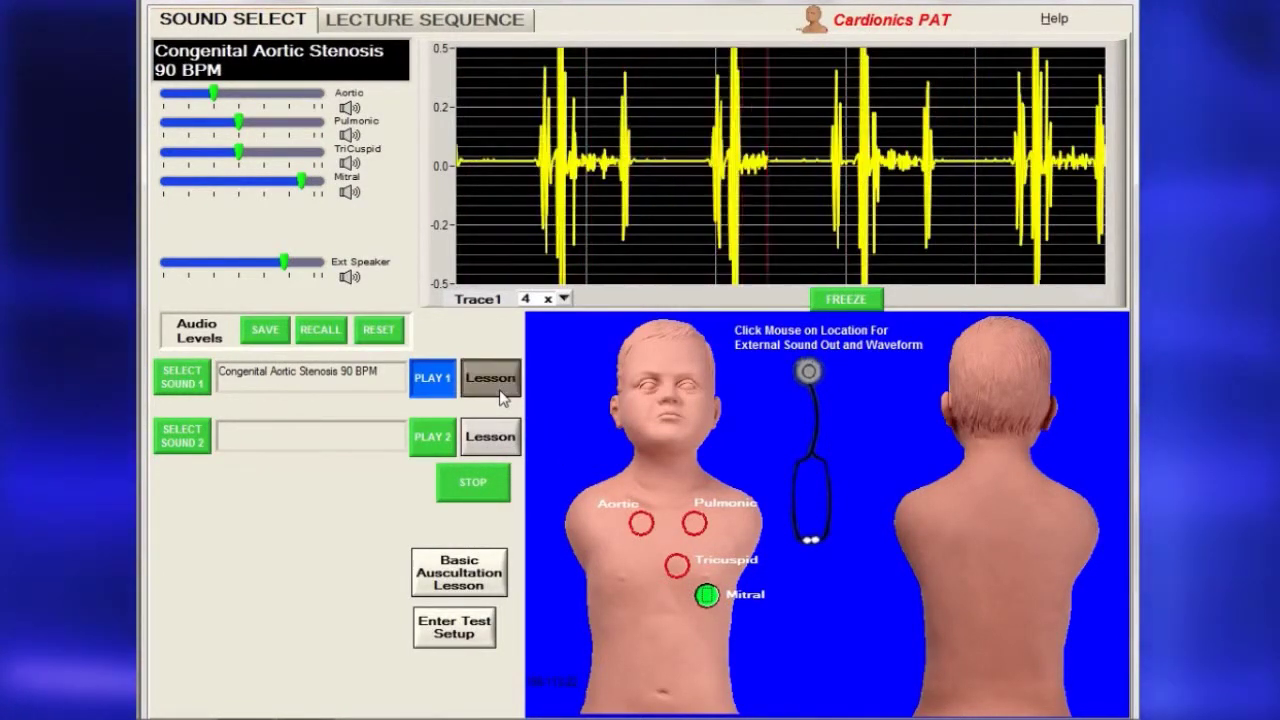
left_click(980, 280)
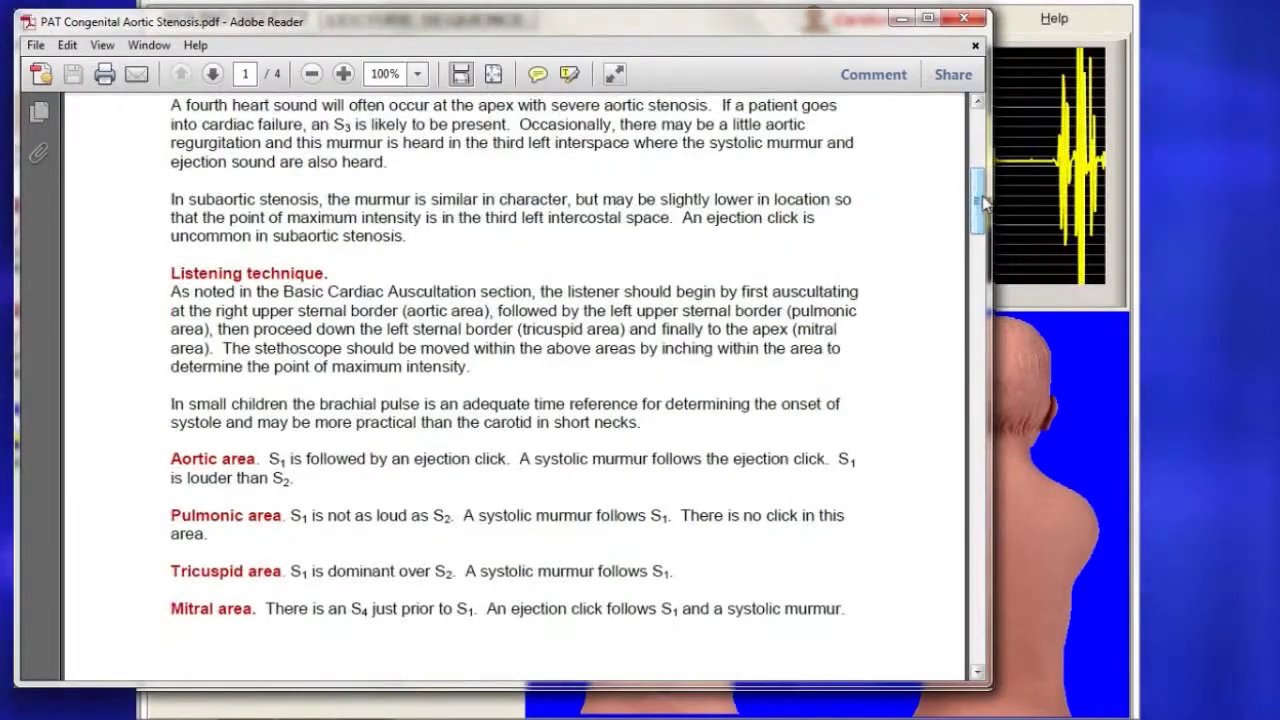
left_click(980, 280)
left_click(980, 280)
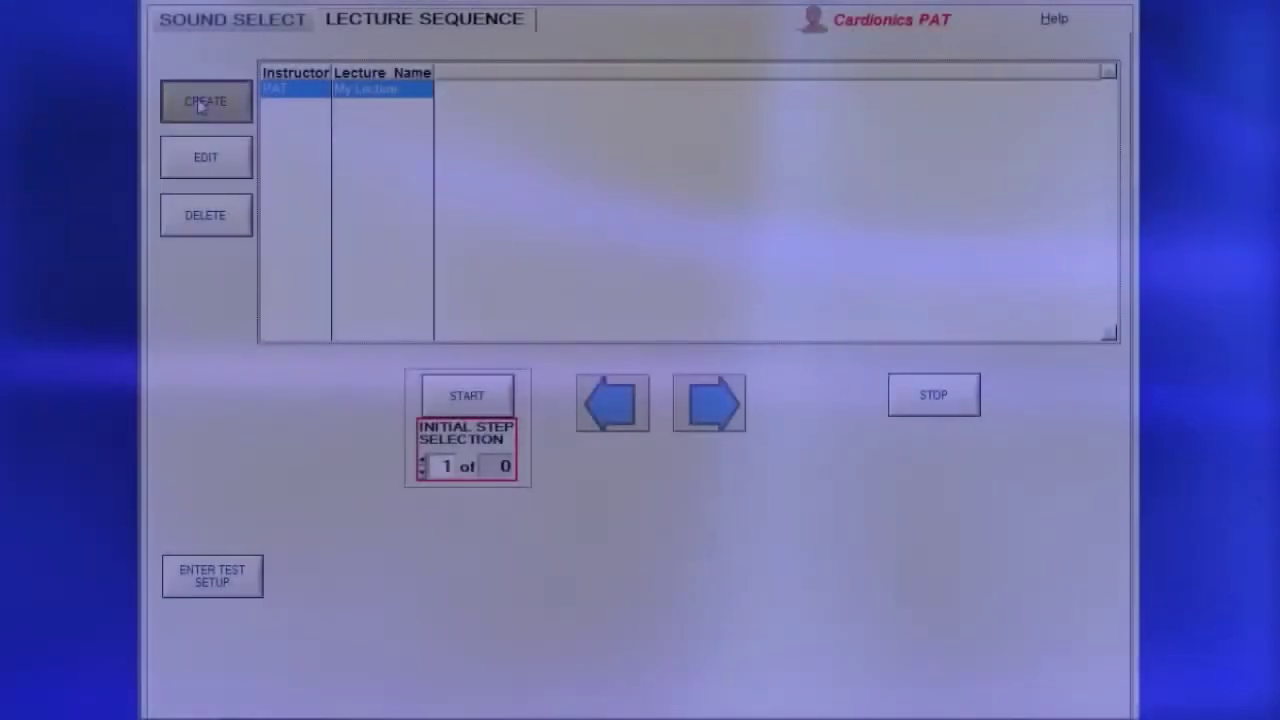
- Create a new lecture sequence and close it with DONE
left_click(198, 105)
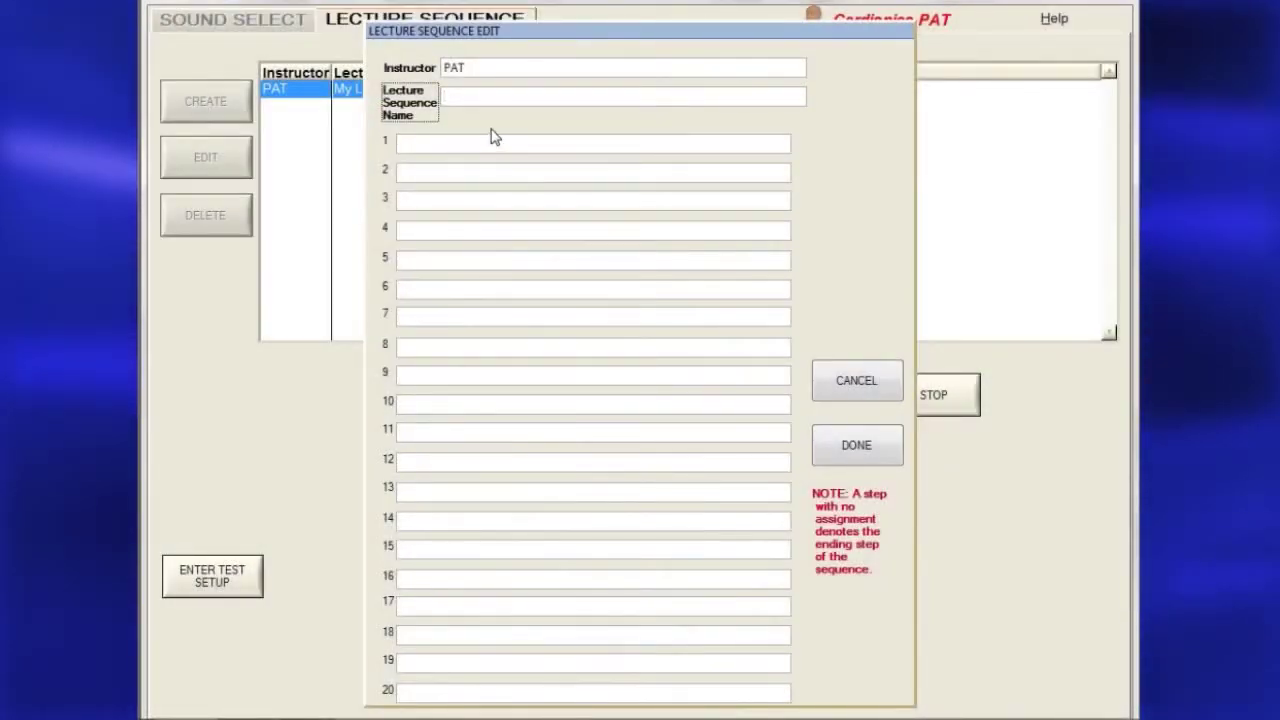
left_click(841, 450)
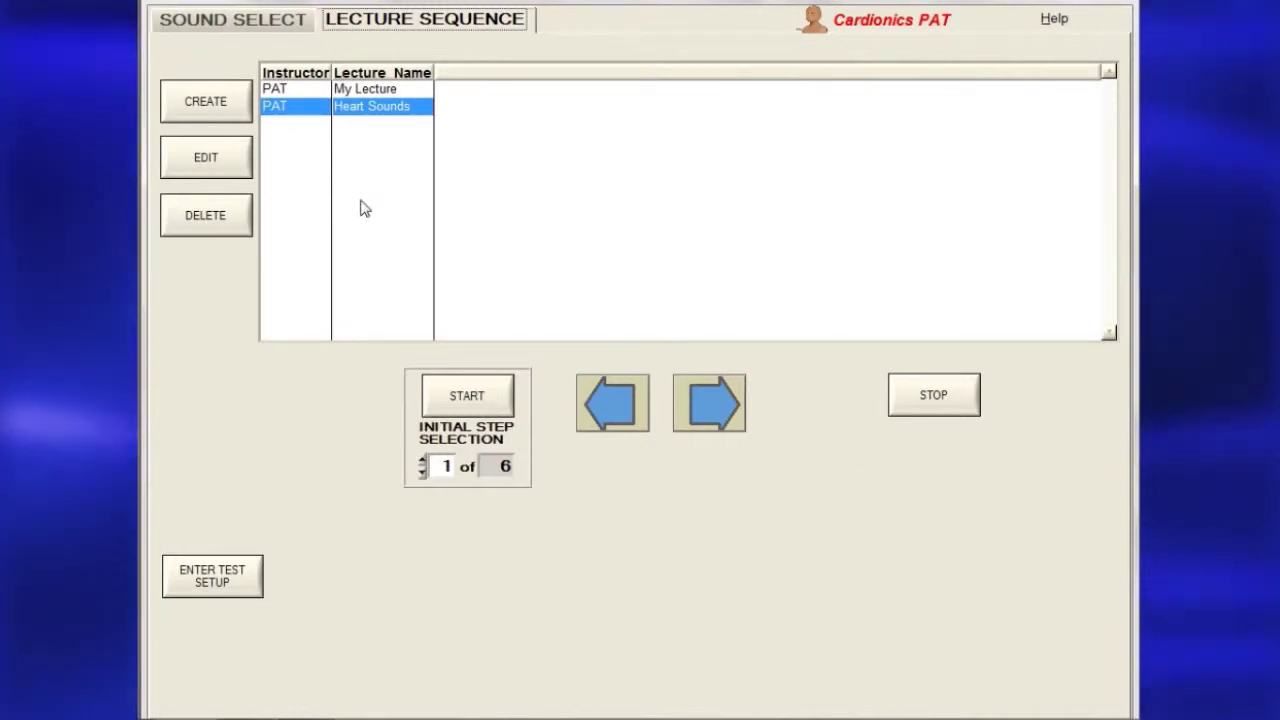
left_click(427, 24)
- Start a lecture named 'Heart Sounds' with Normal Heart Sounds 60, 75 and 90 BPM as steps 1-3
left_click(203, 104)
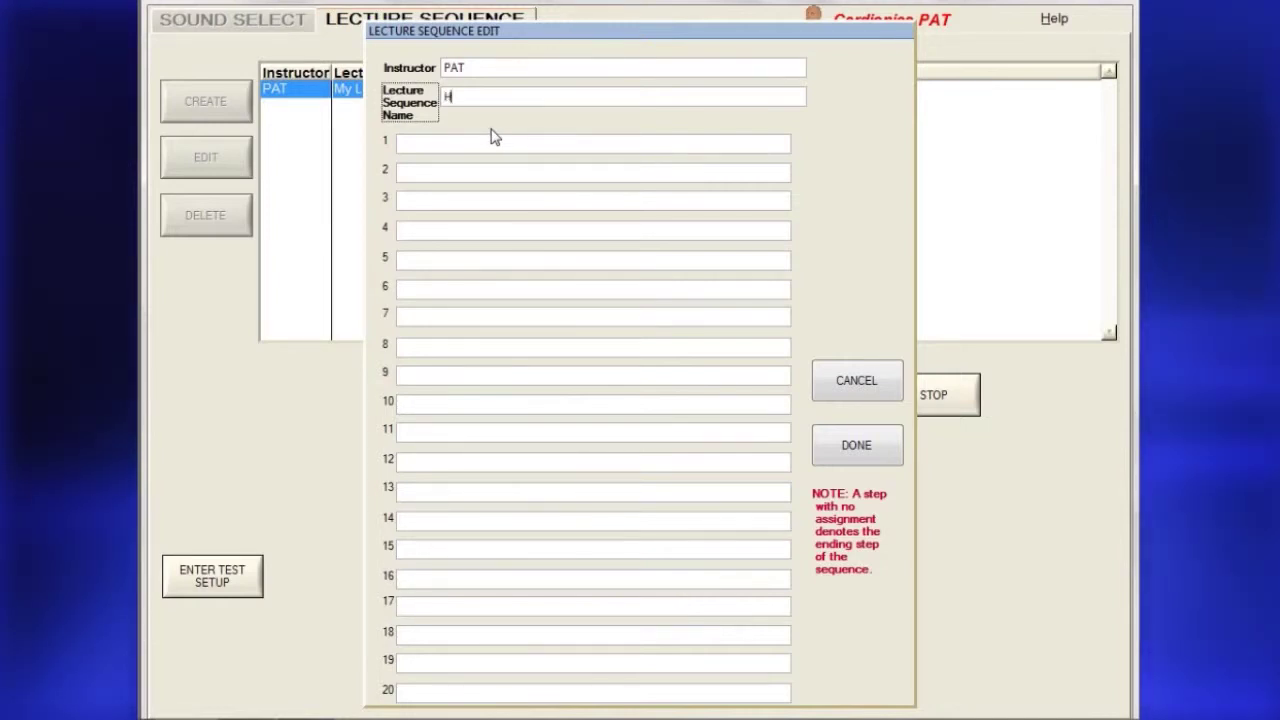
type("Heart S")
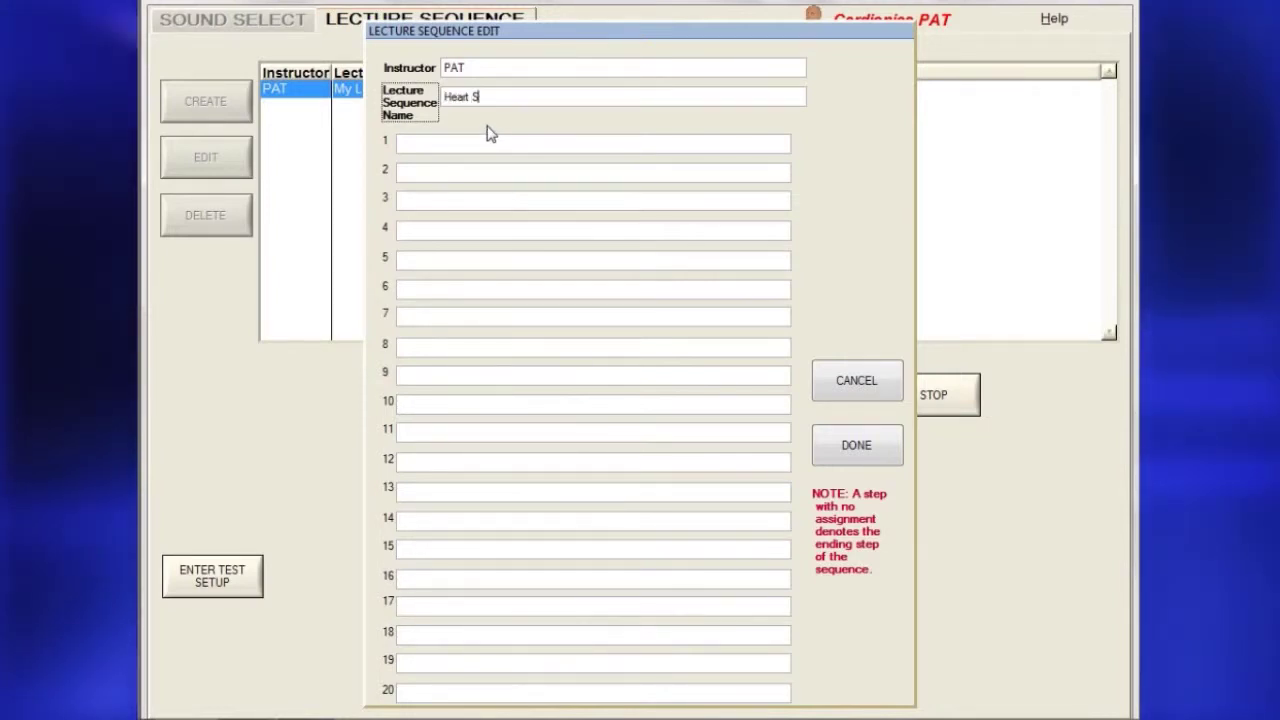
type("ounds")
left_click(486, 143)
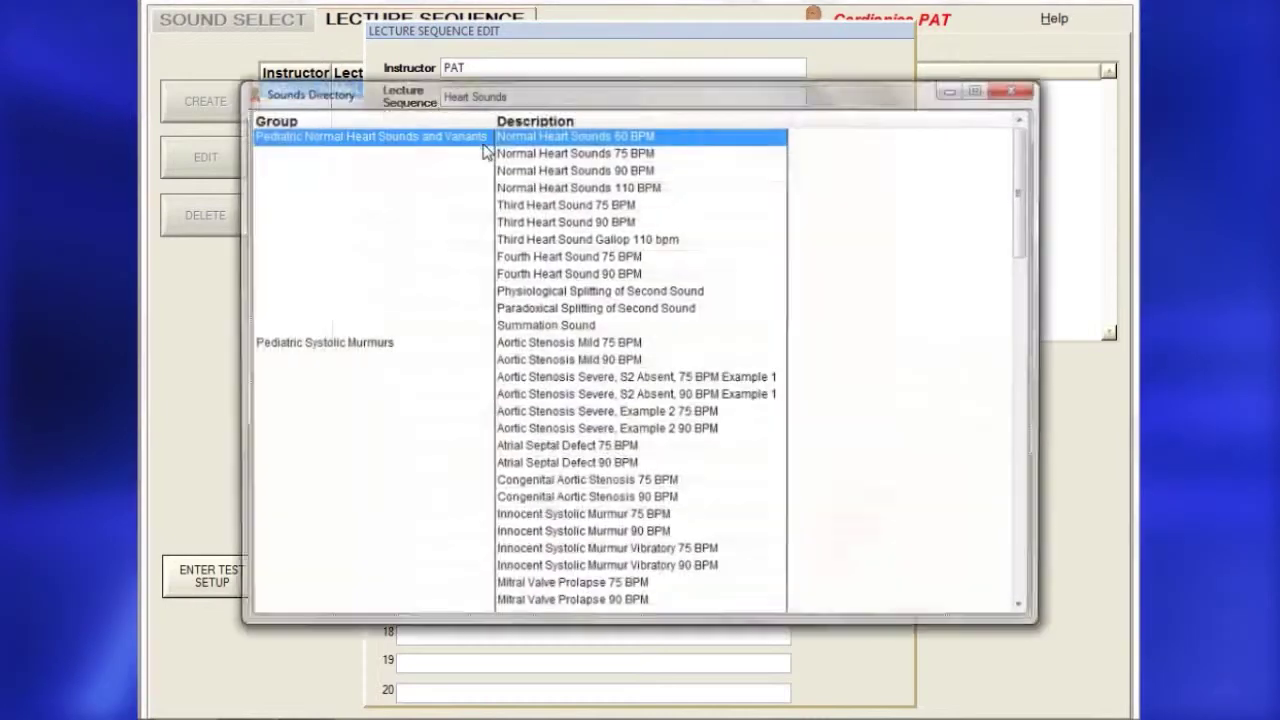
double_click(549, 143)
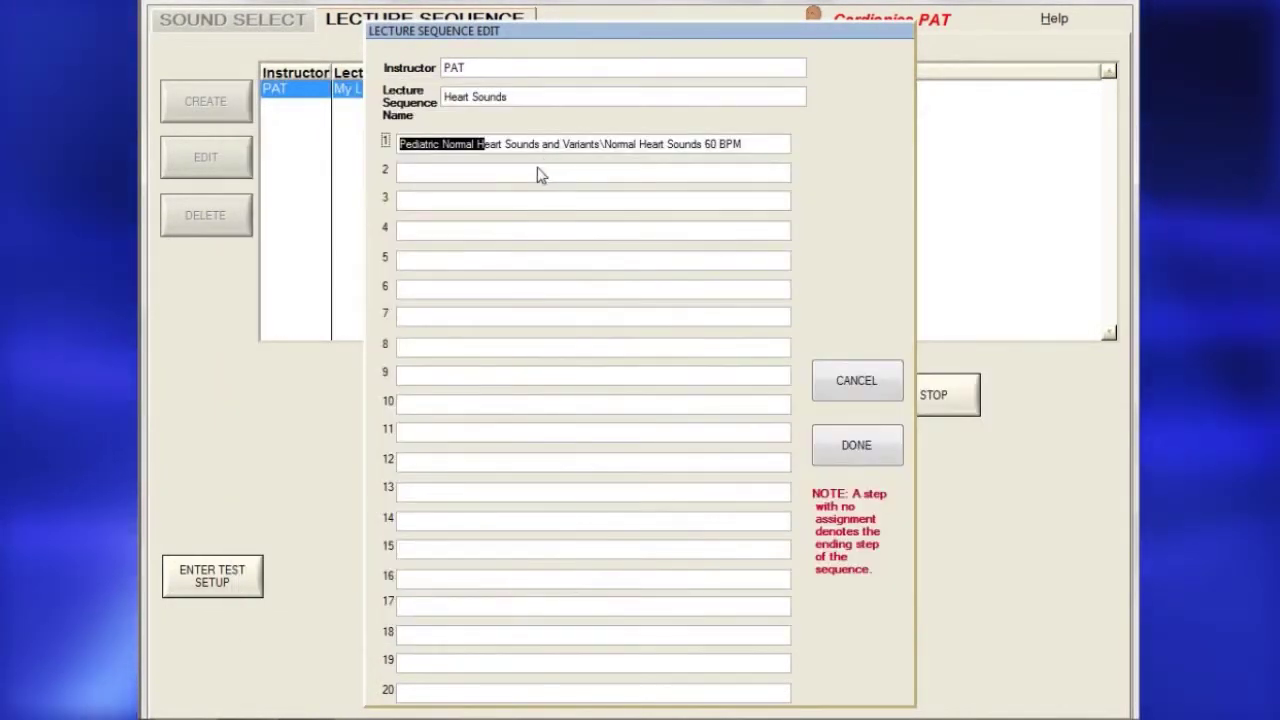
left_click(537, 170)
double_click(548, 152)
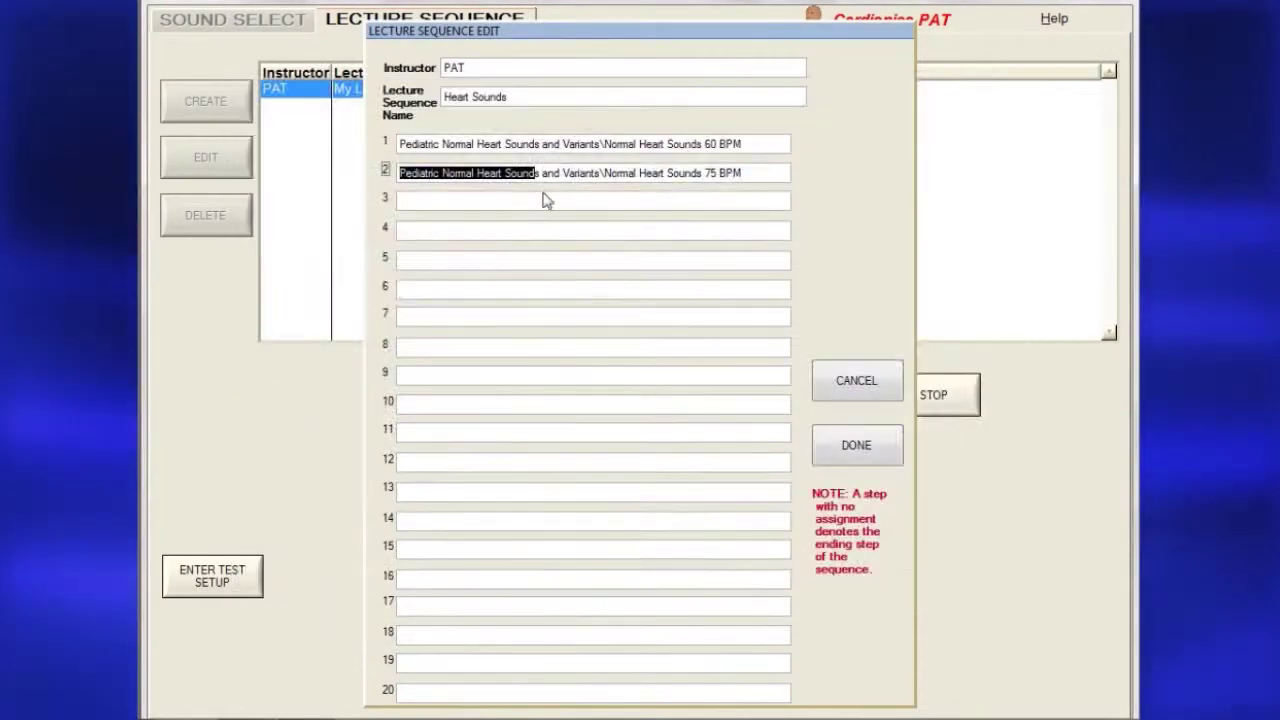
left_click(545, 199)
double_click(552, 161)
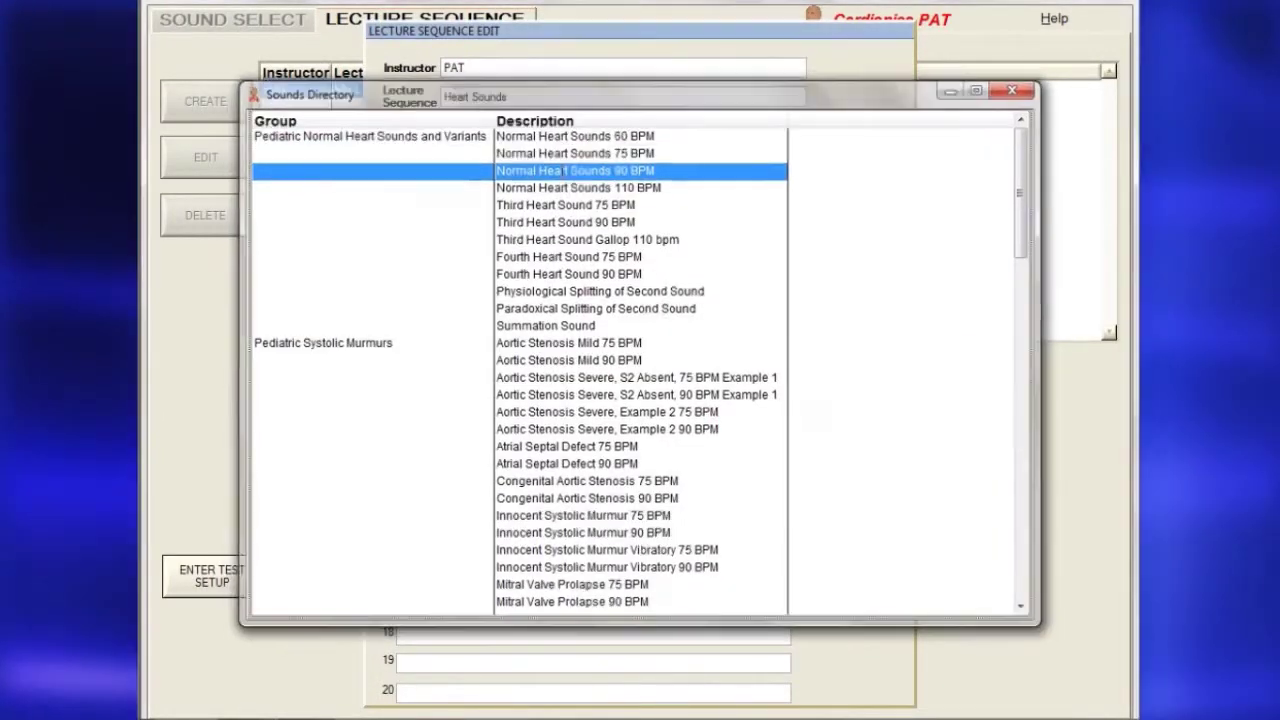
- Assign Normal Heart Sounds 110 BPM, Third Heart Sound 90 BPM and Fourth Heart Sound 90 BPM to steps 4-6, then save
left_click(557, 228)
double_click(550, 186)
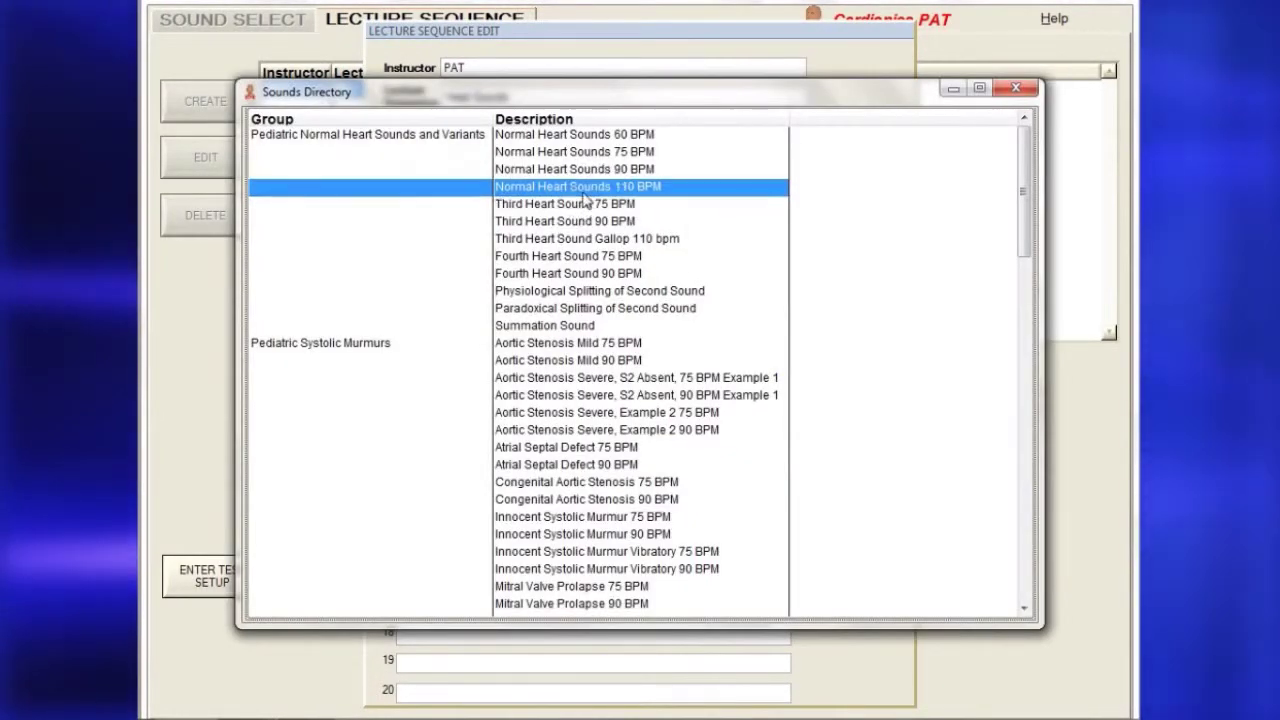
left_click(551, 263)
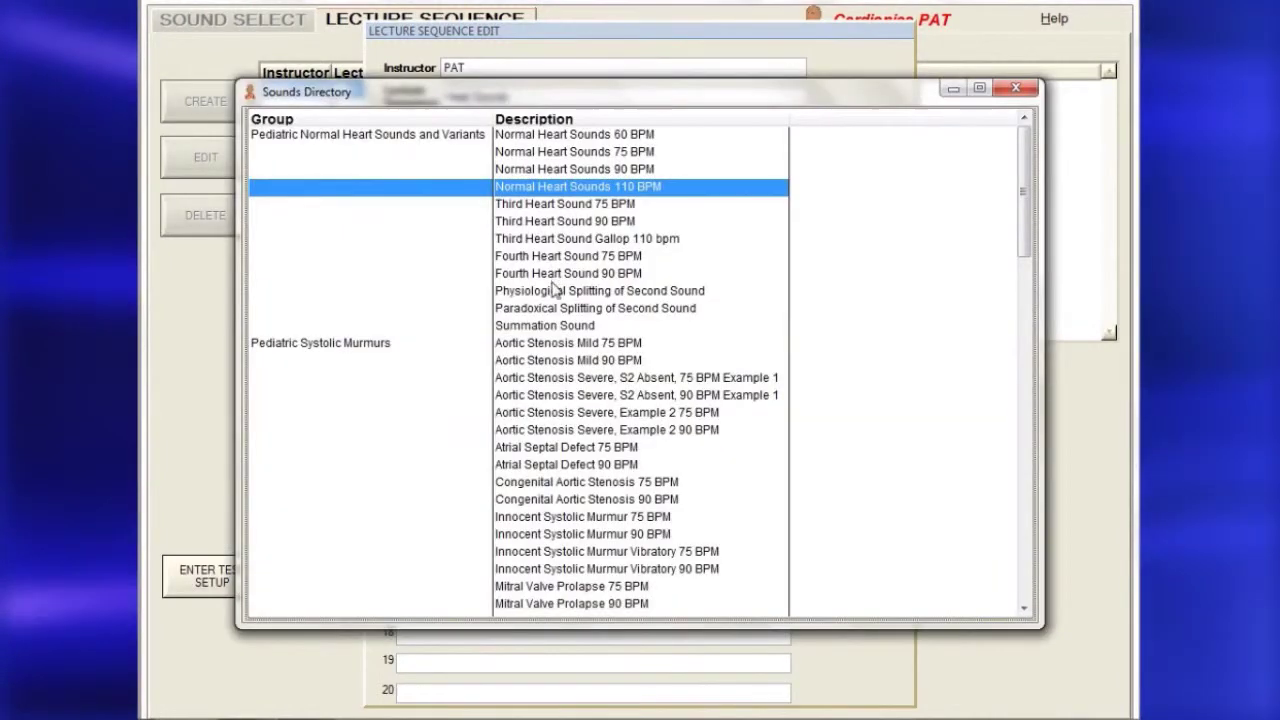
double_click(556, 221)
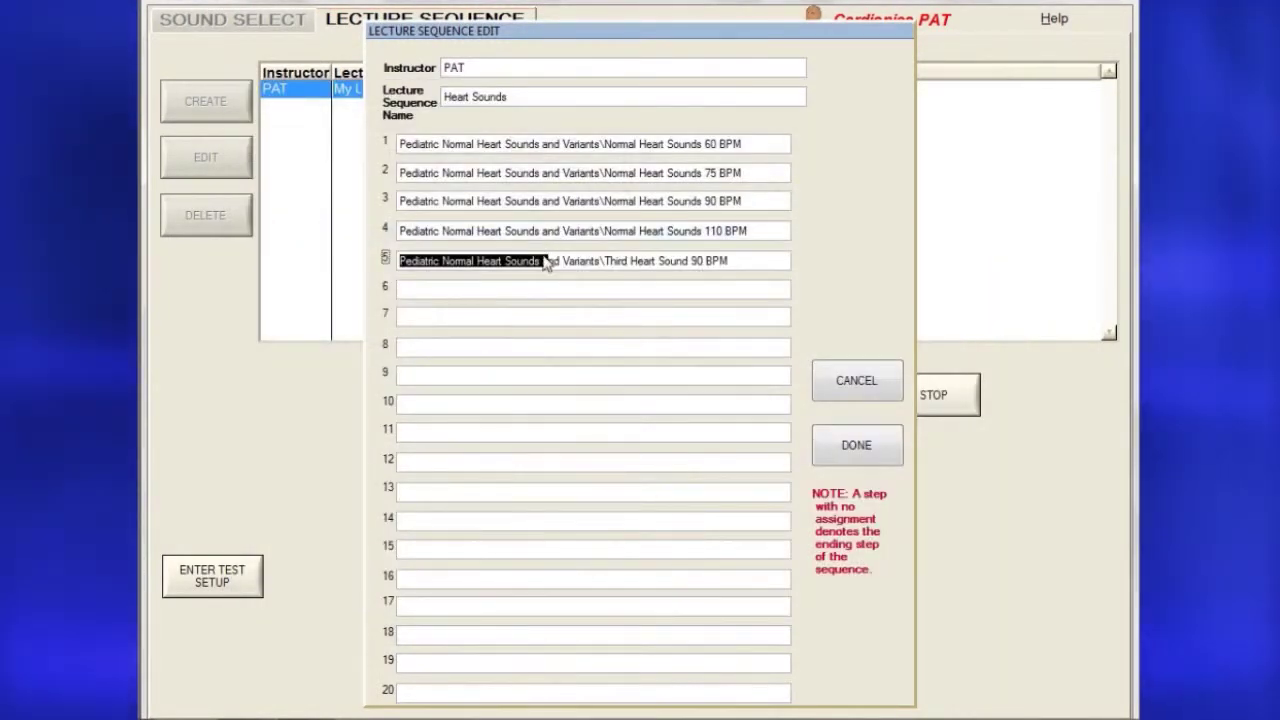
left_click(528, 289)
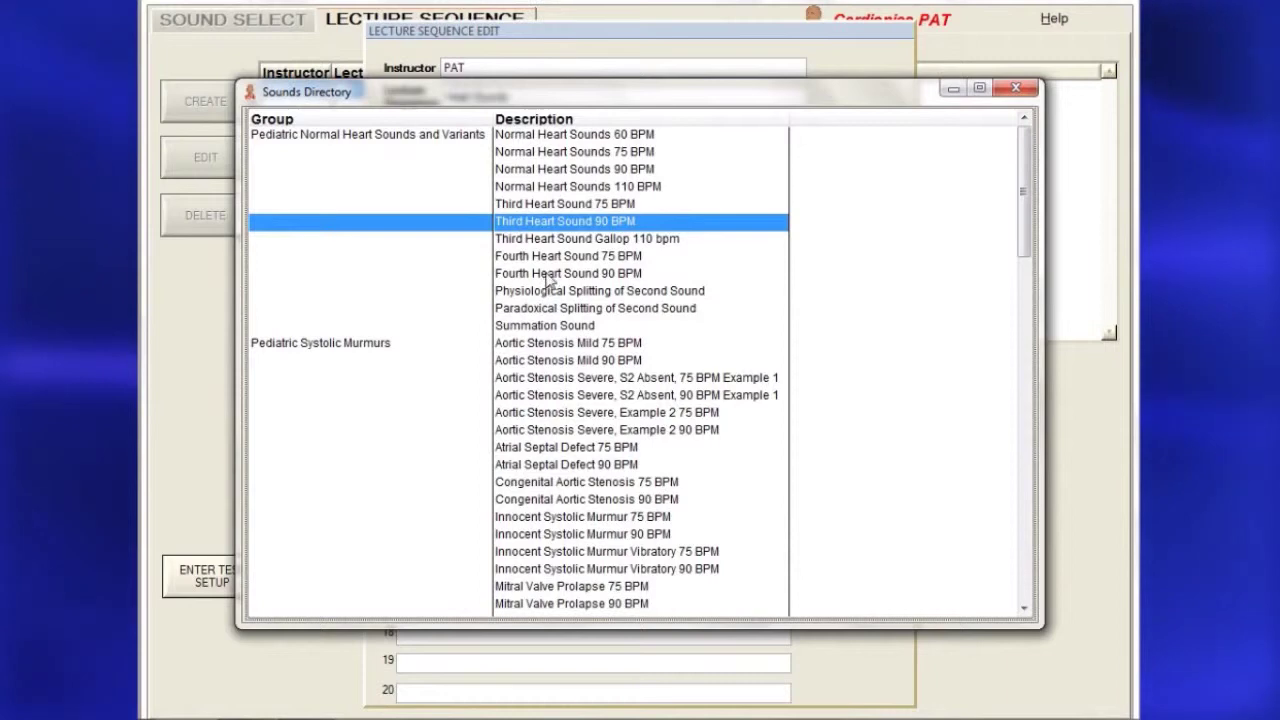
double_click(546, 274)
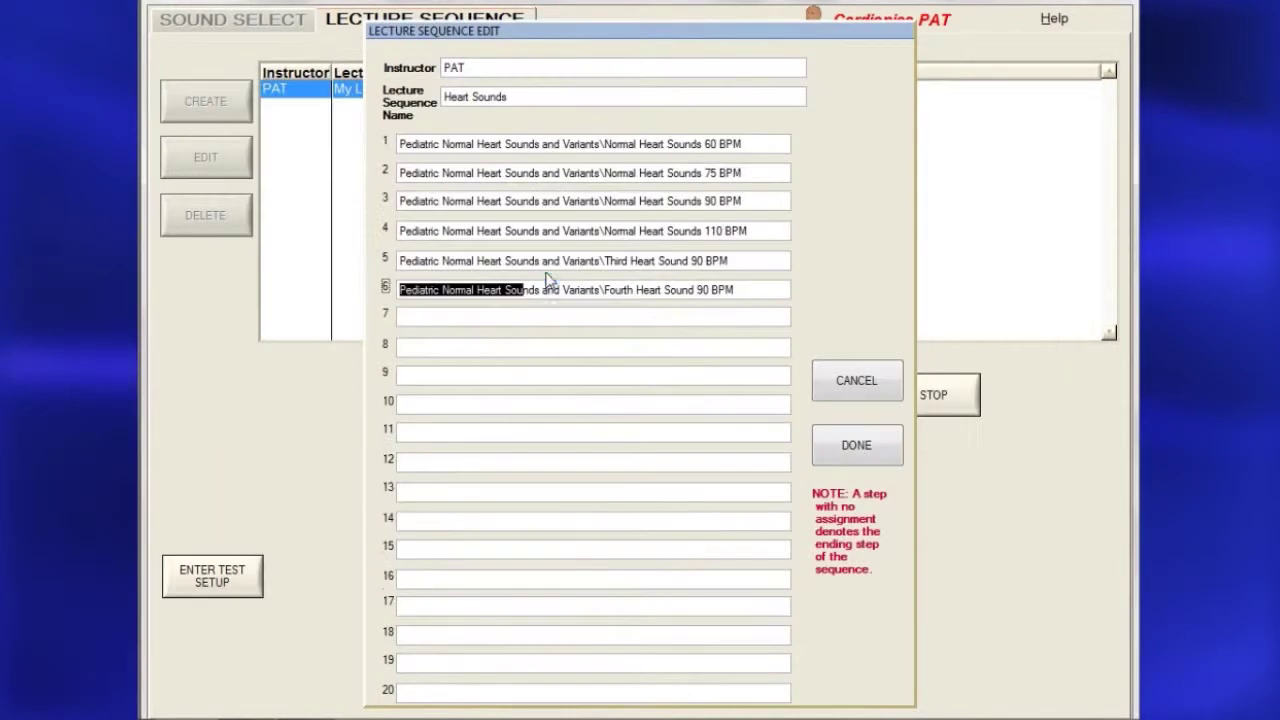
left_click(841, 447)
- Delete the other instructor's lecture entry and confirm the deletion
right_click(300, 130)
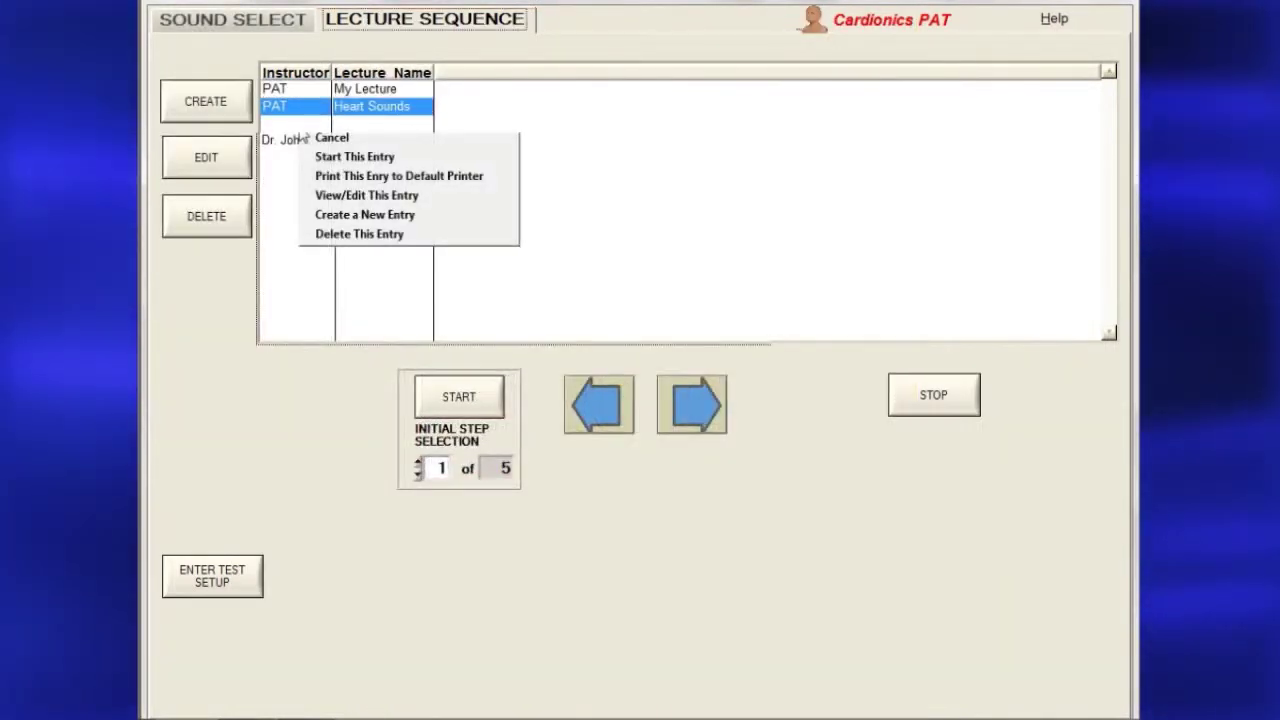
left_click(330, 234)
left_click(584, 377)
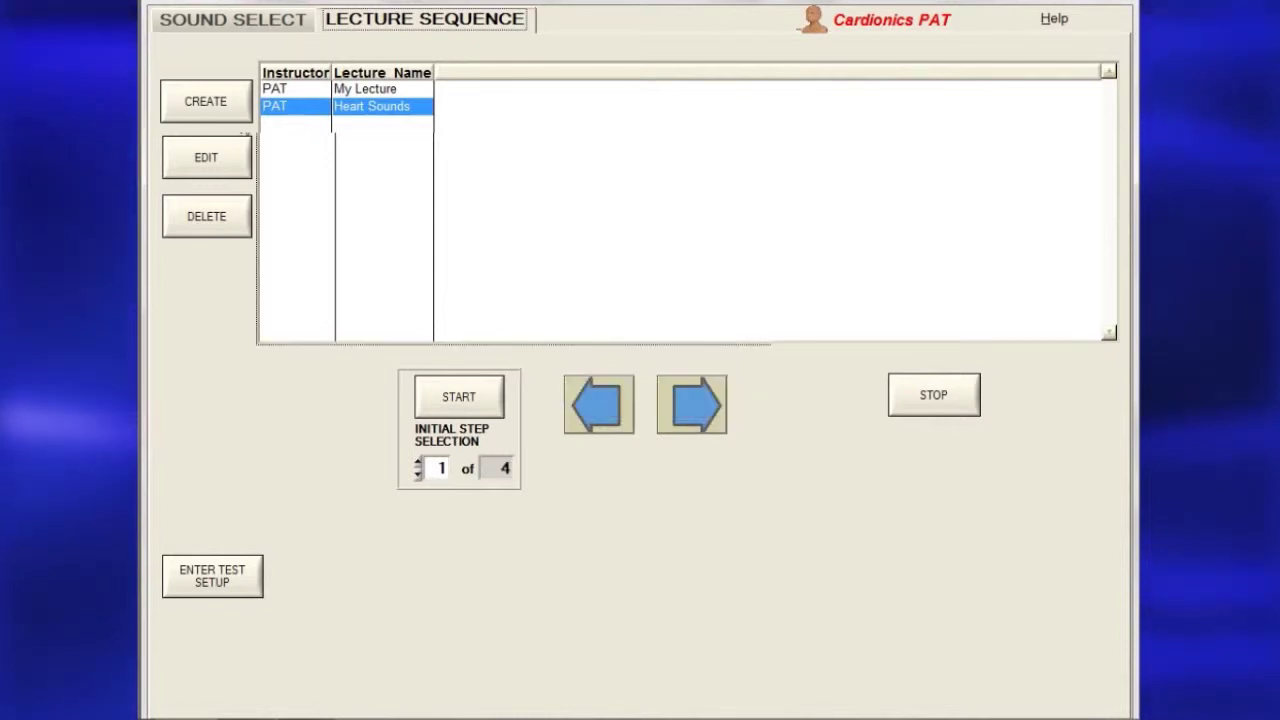
left_click(220, 219)
left_click(575, 370)
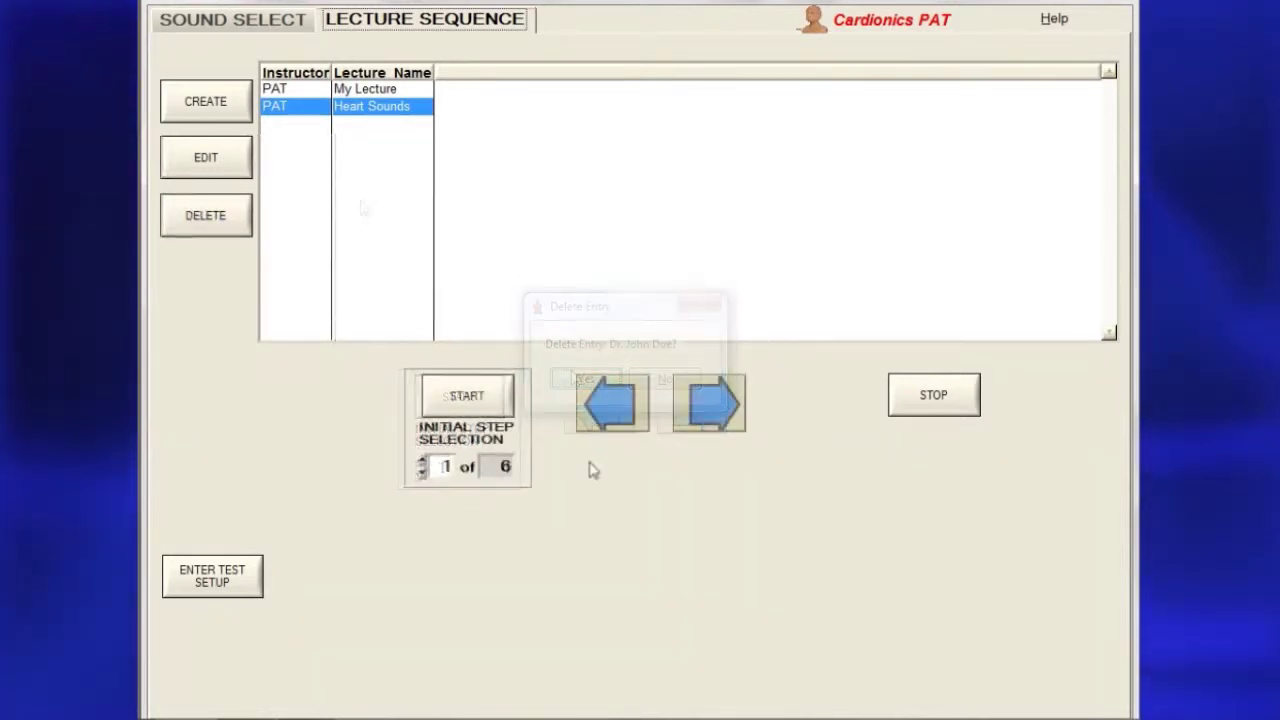
- Start the Heart Sounds lecture, pause and resume it, then quit back to Sound Select
left_click(482, 397)
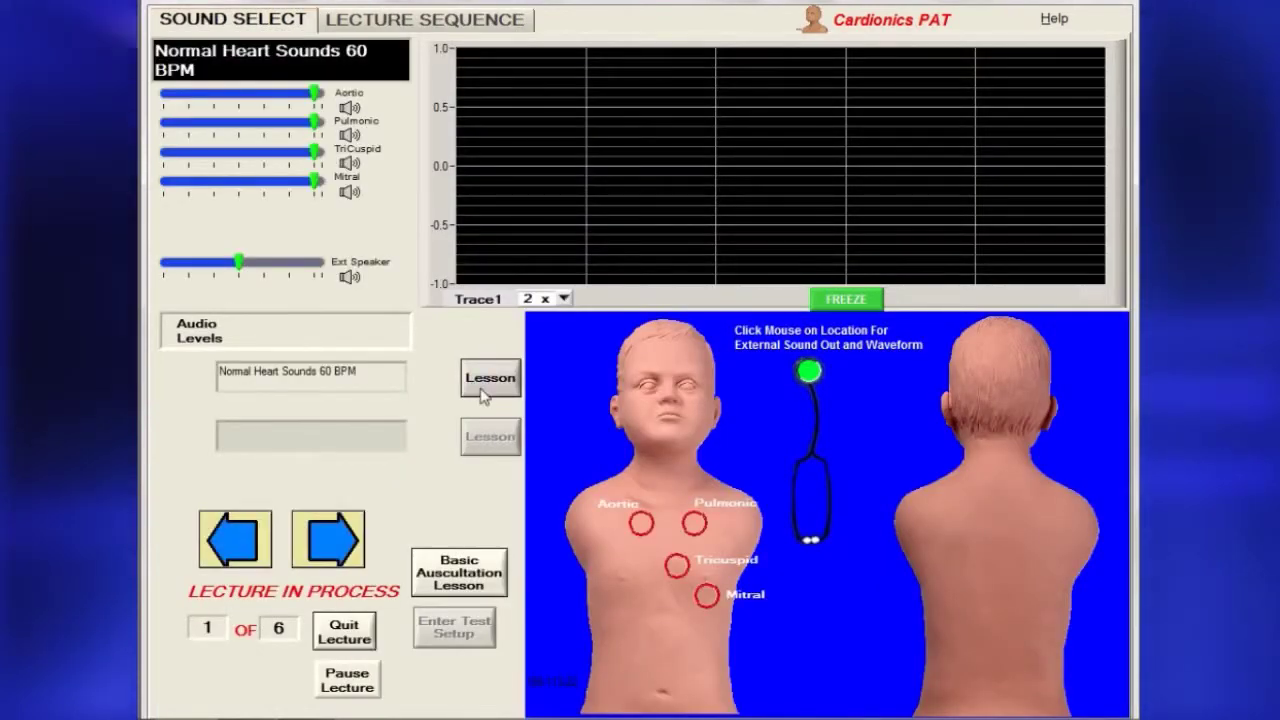
left_click(347, 680)
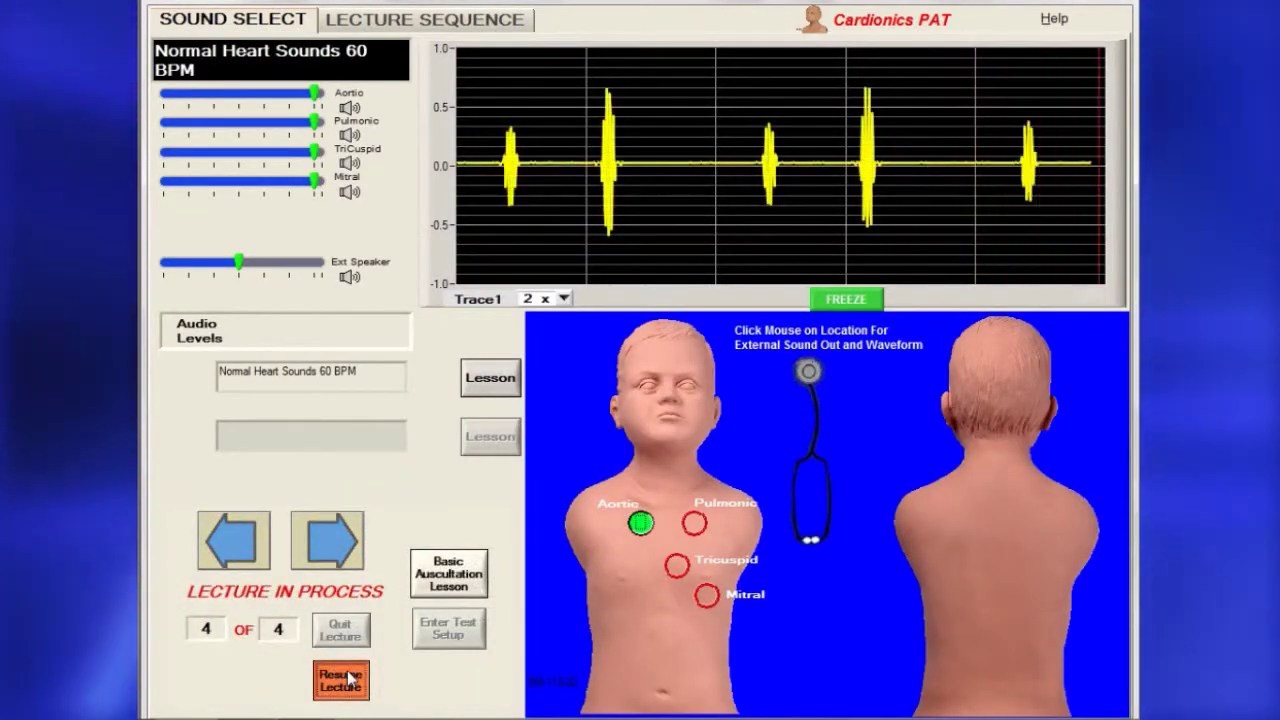
left_click(347, 680)
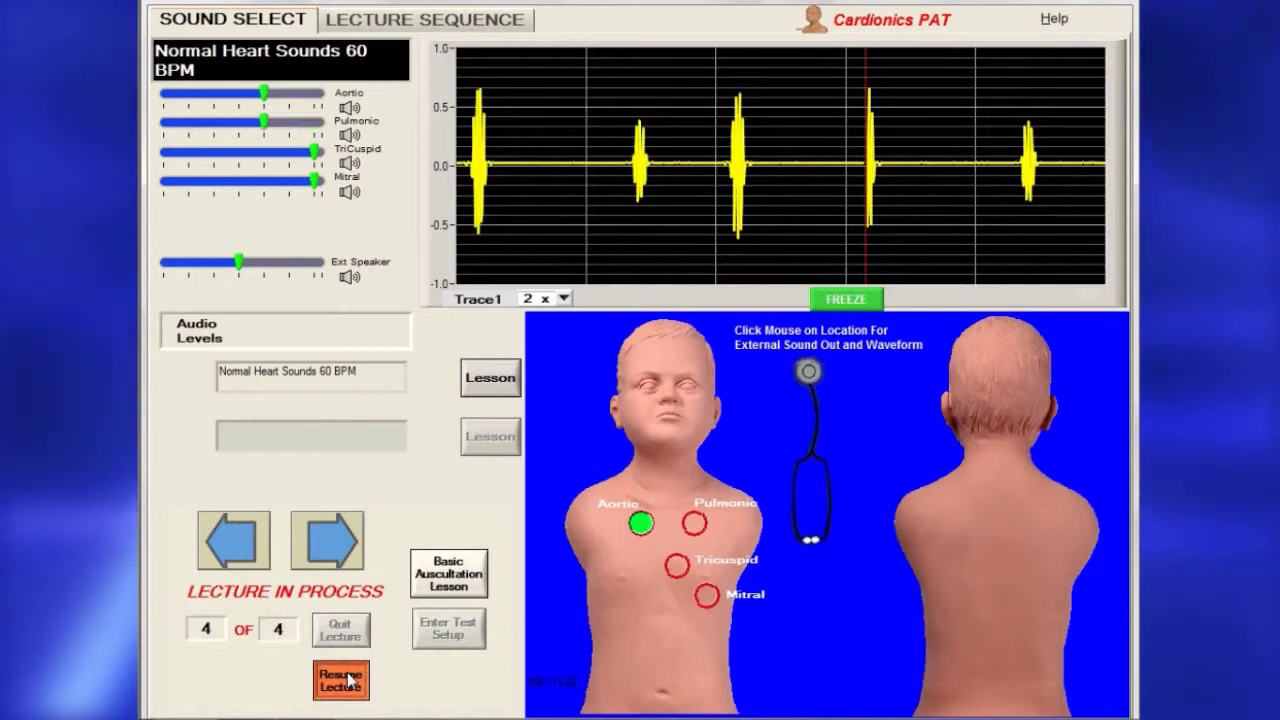
left_click(343, 634)
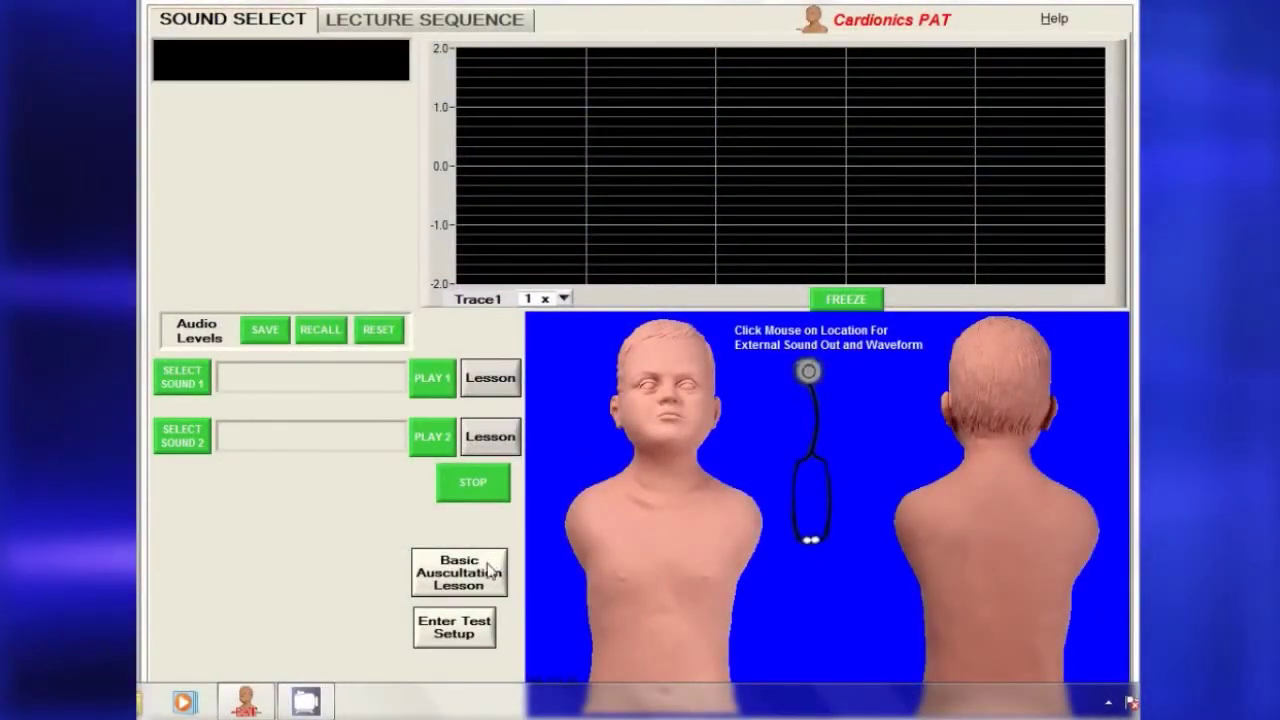
- Open Test Setup and log in with the administrator name and password
left_click(477, 627)
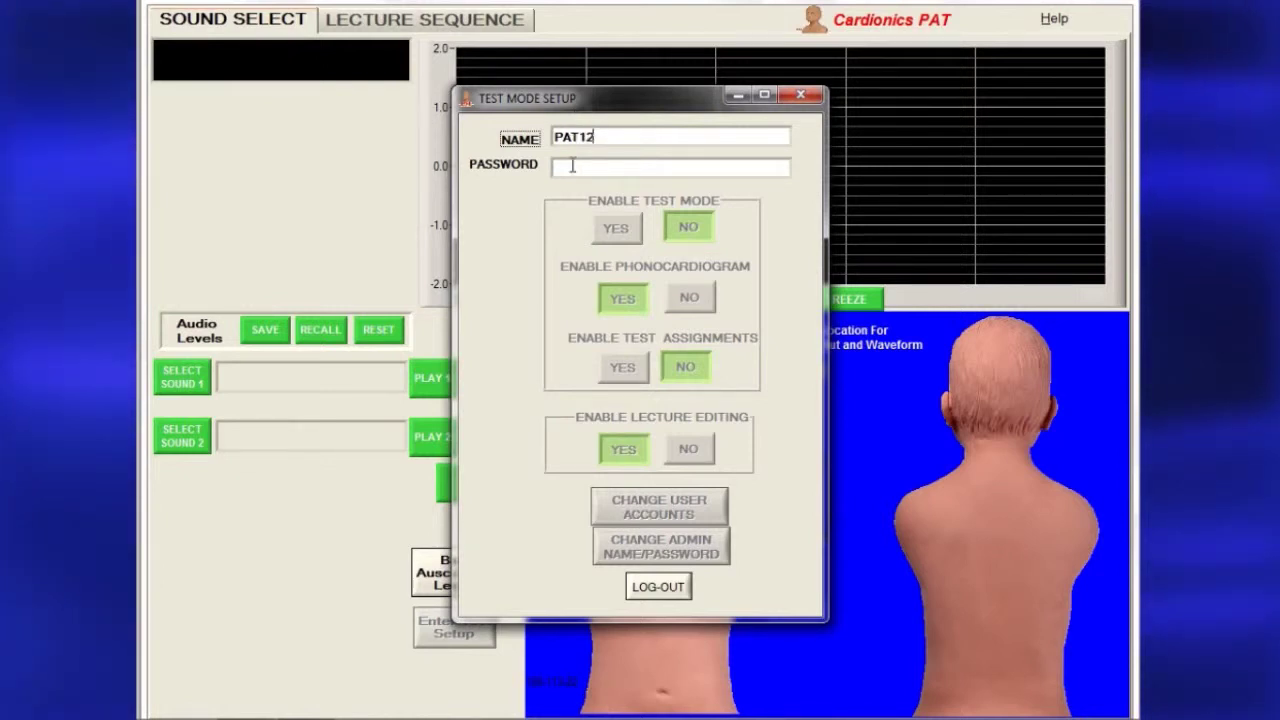
left_click(572, 166)
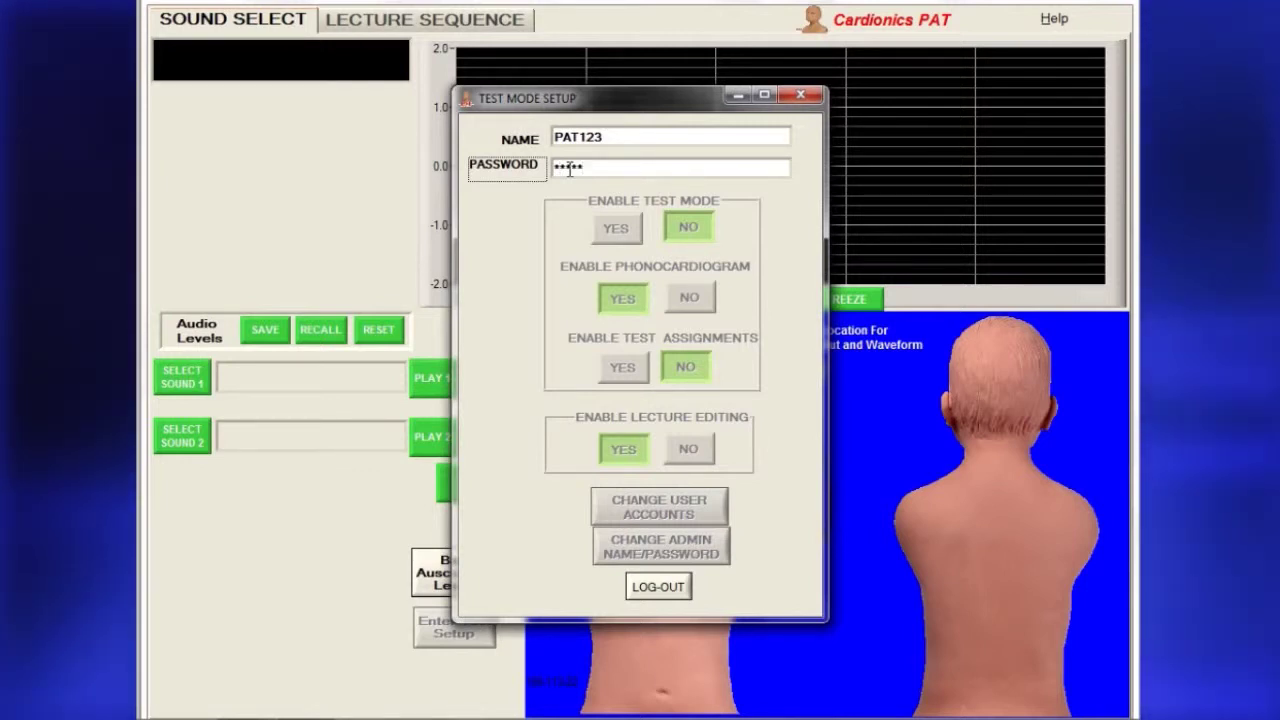
key("Return")
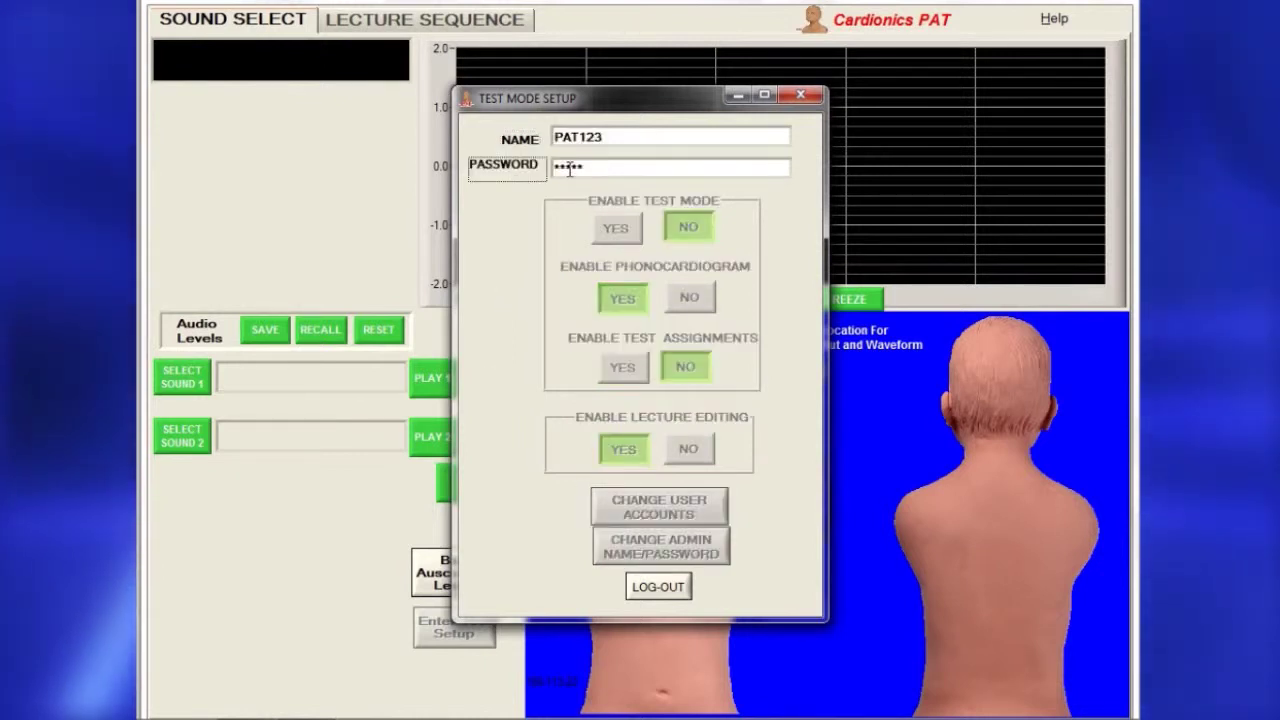
- Replace the administrator name and password, confirm the re-entered password, then log out
key("Return")
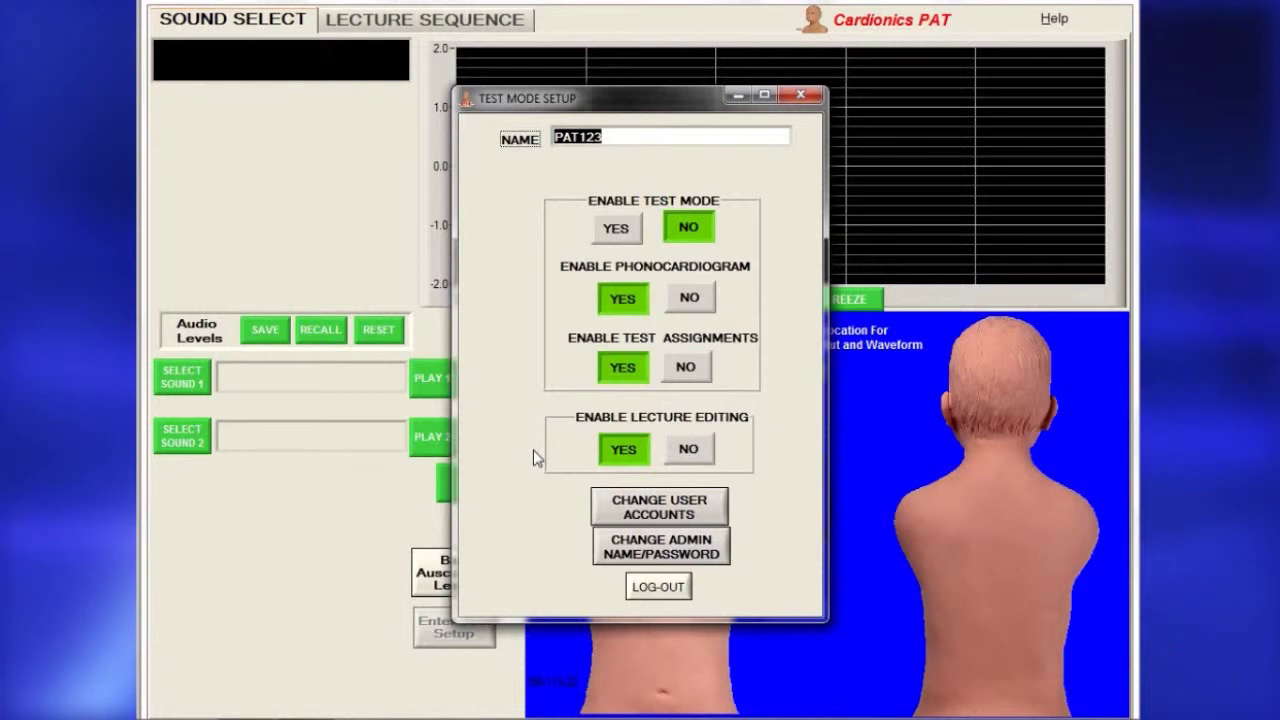
left_click(640, 552)
type("J")
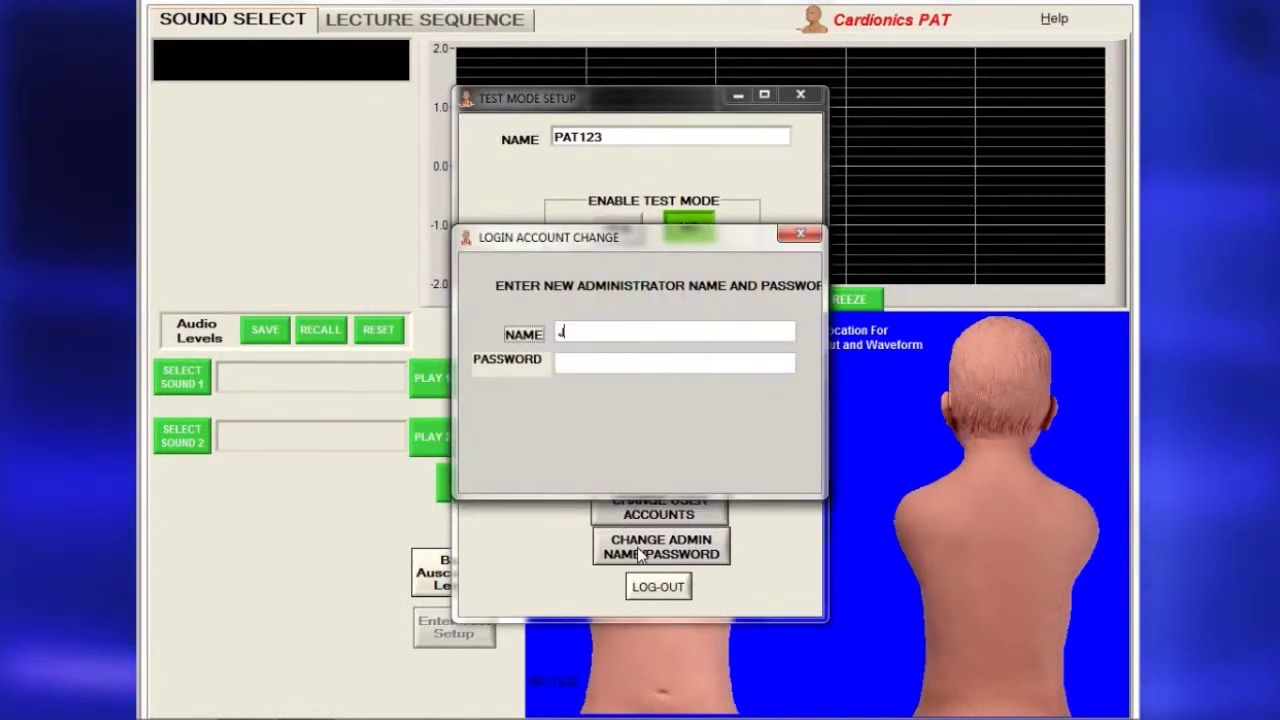
type("ohn Doe")
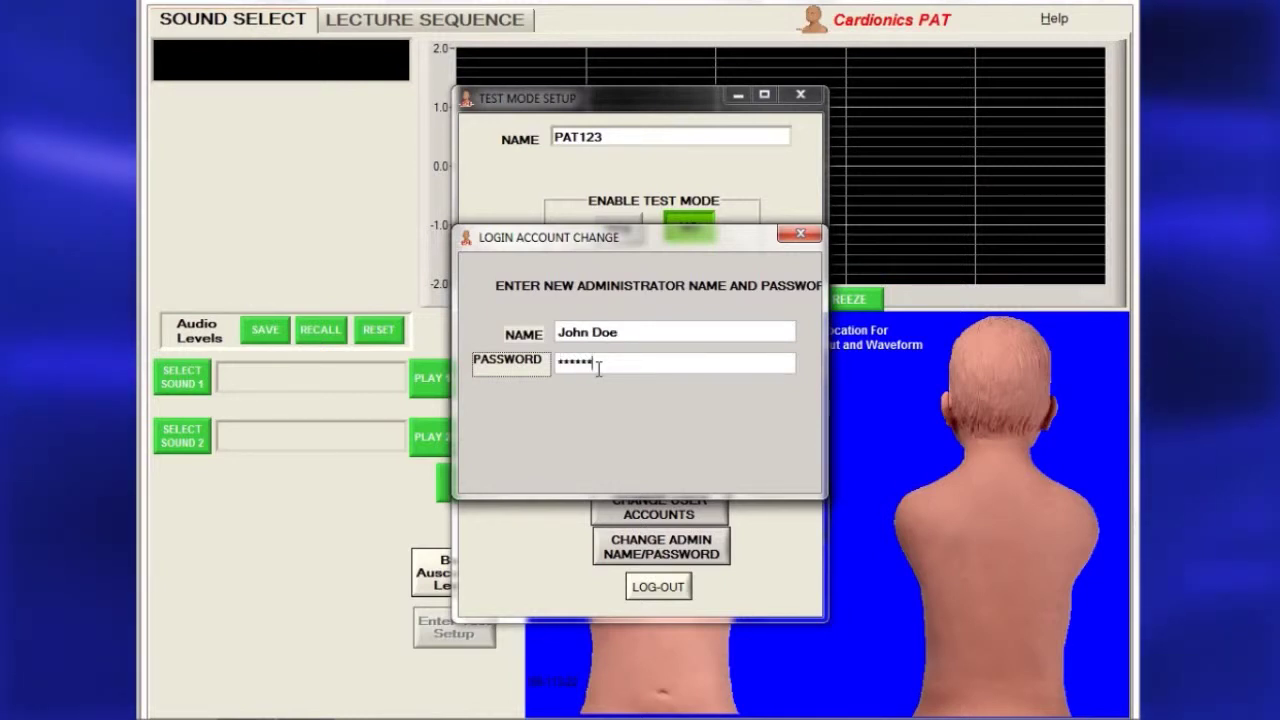
key("Return")
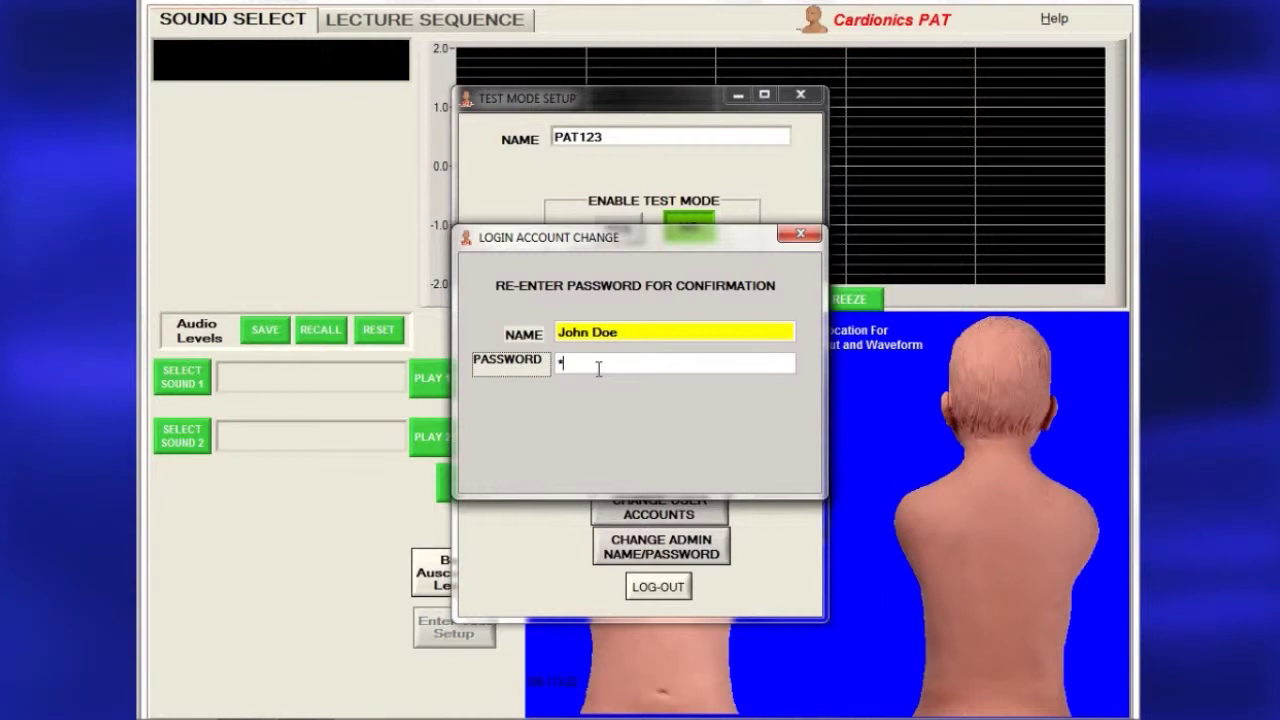
type("******")
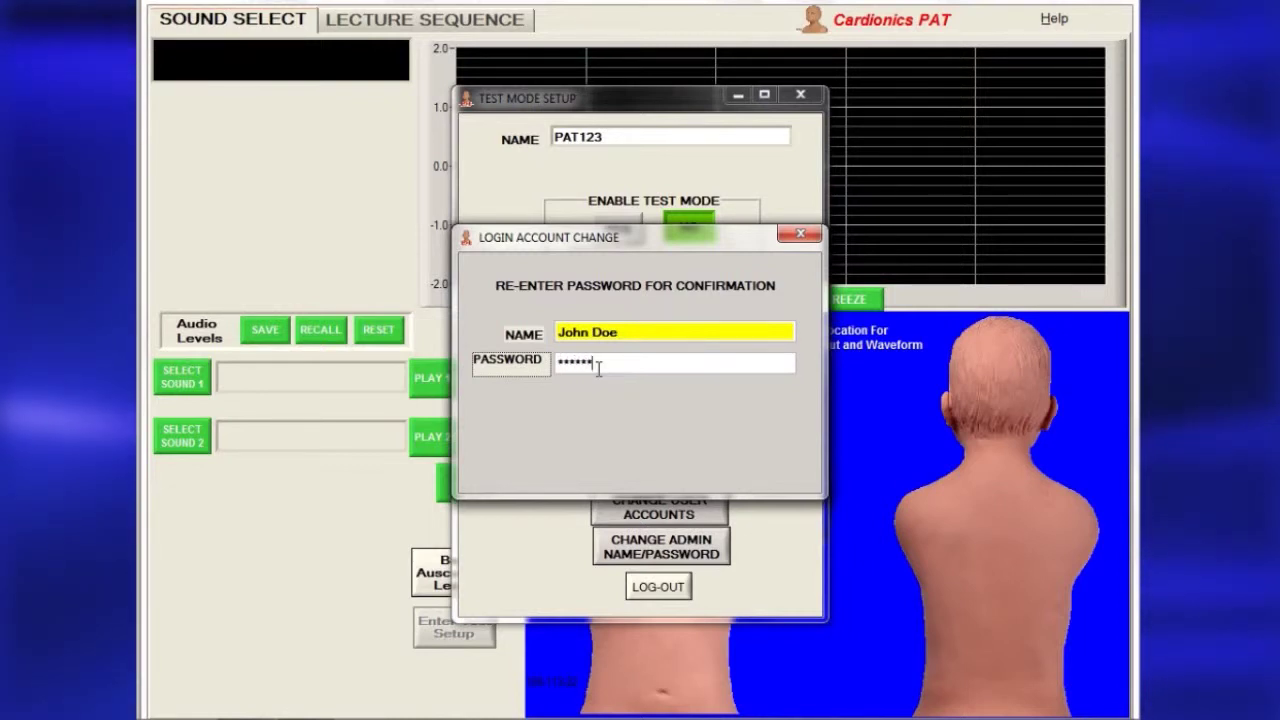
key("Return")
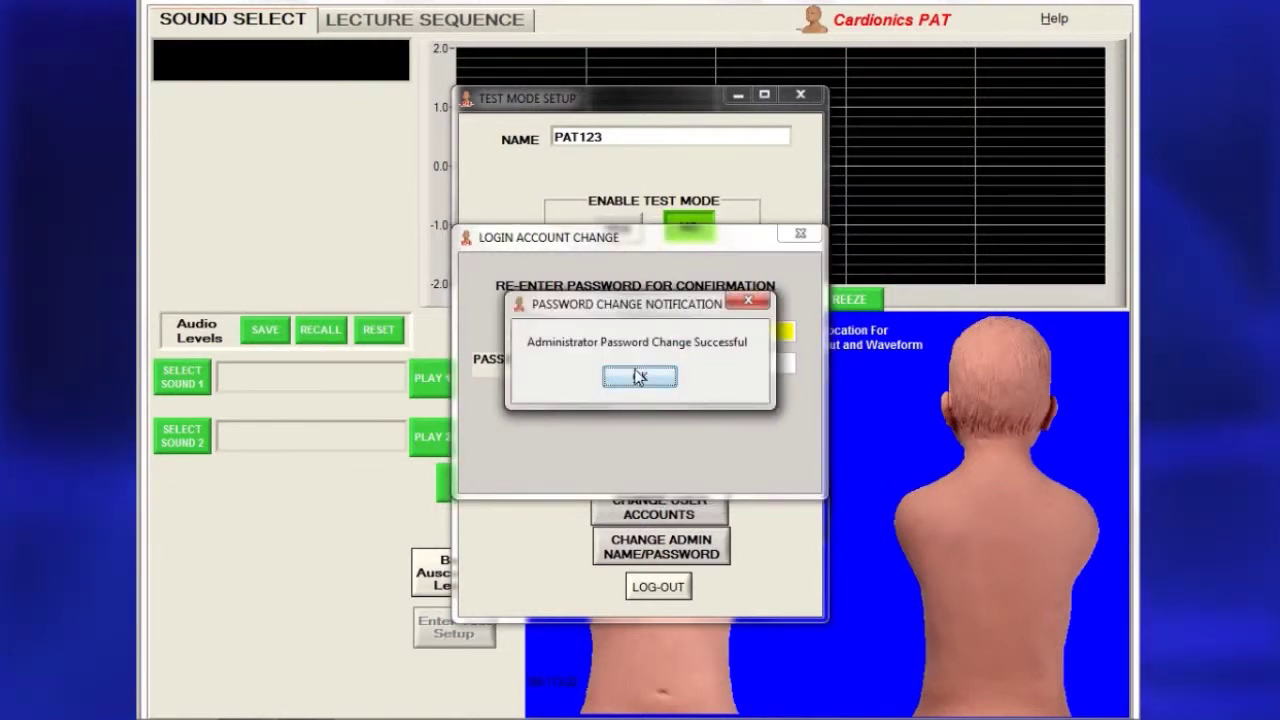
left_click(639, 378)
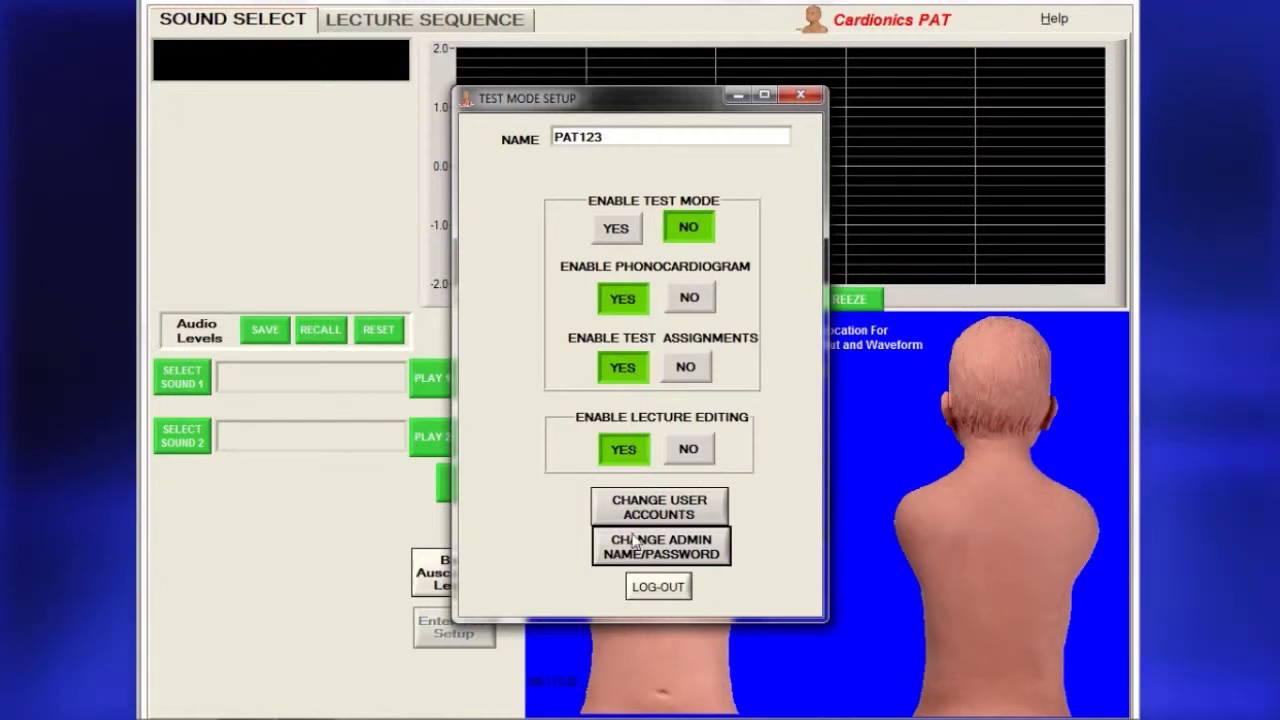
left_click(640, 590)
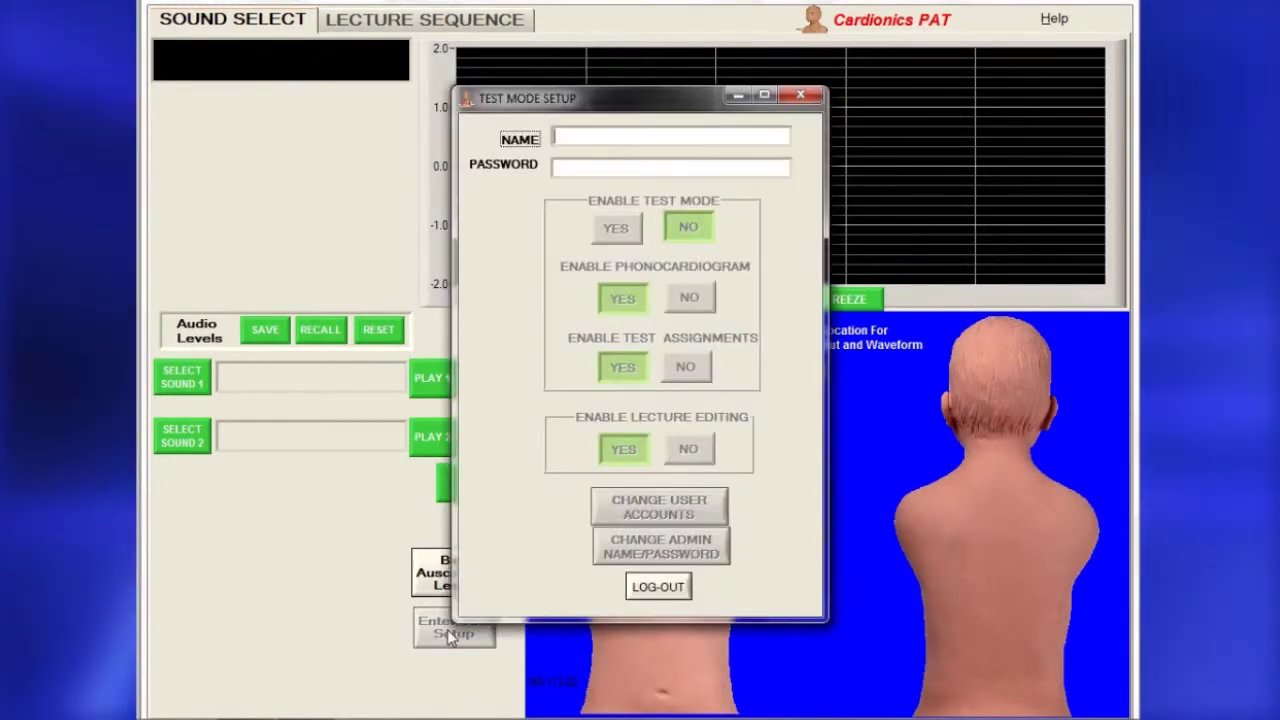
- Log in to Test Setup with the new administrator name and password
type("John Doe")
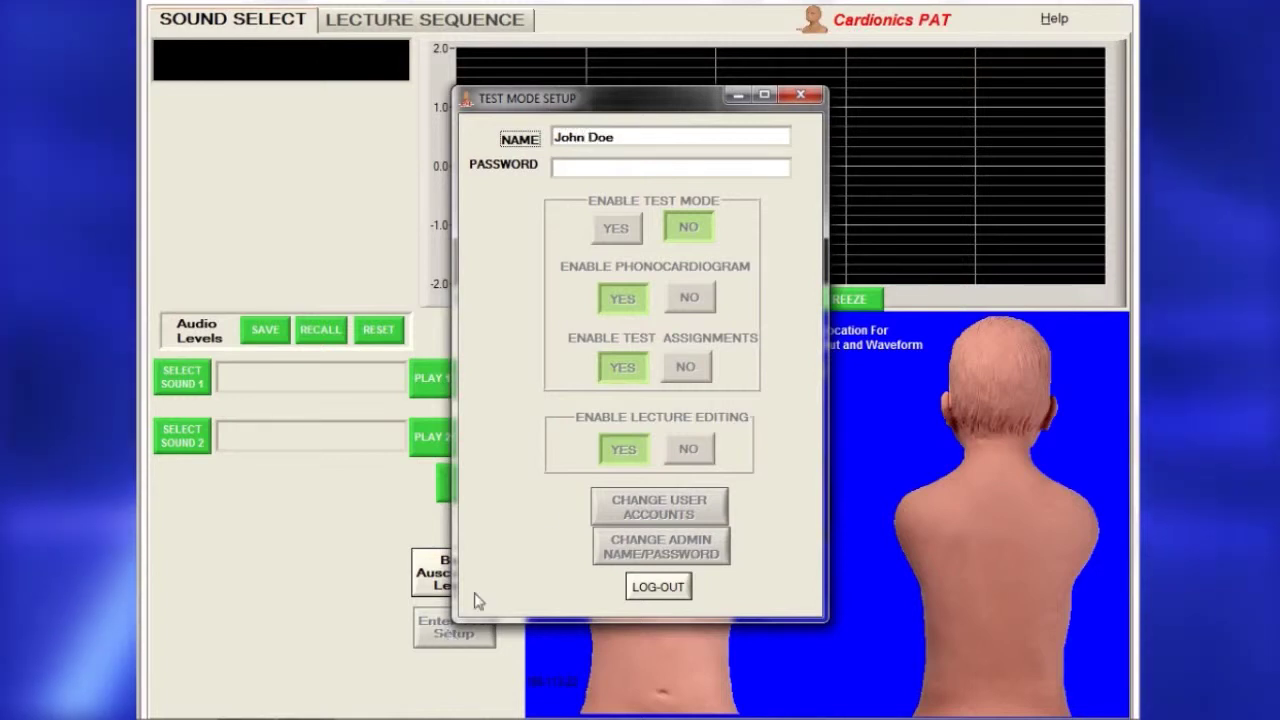
left_click(588, 171)
type("*******")
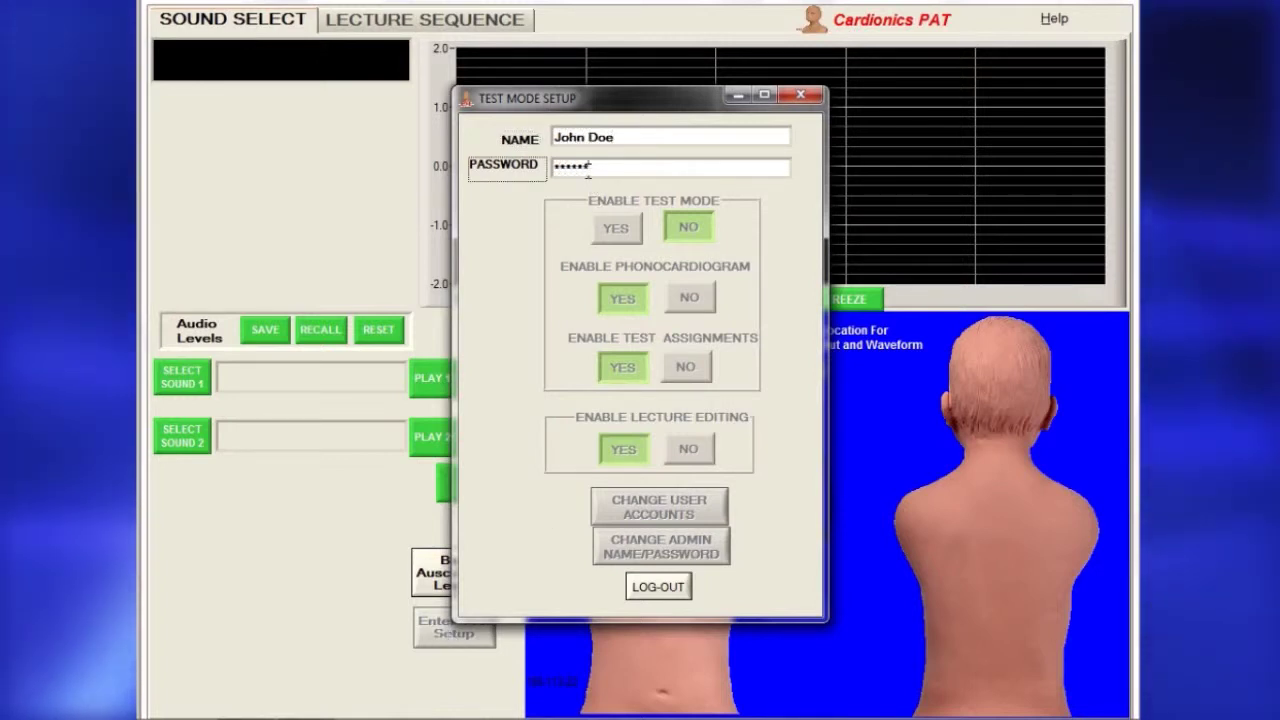
key("Return")
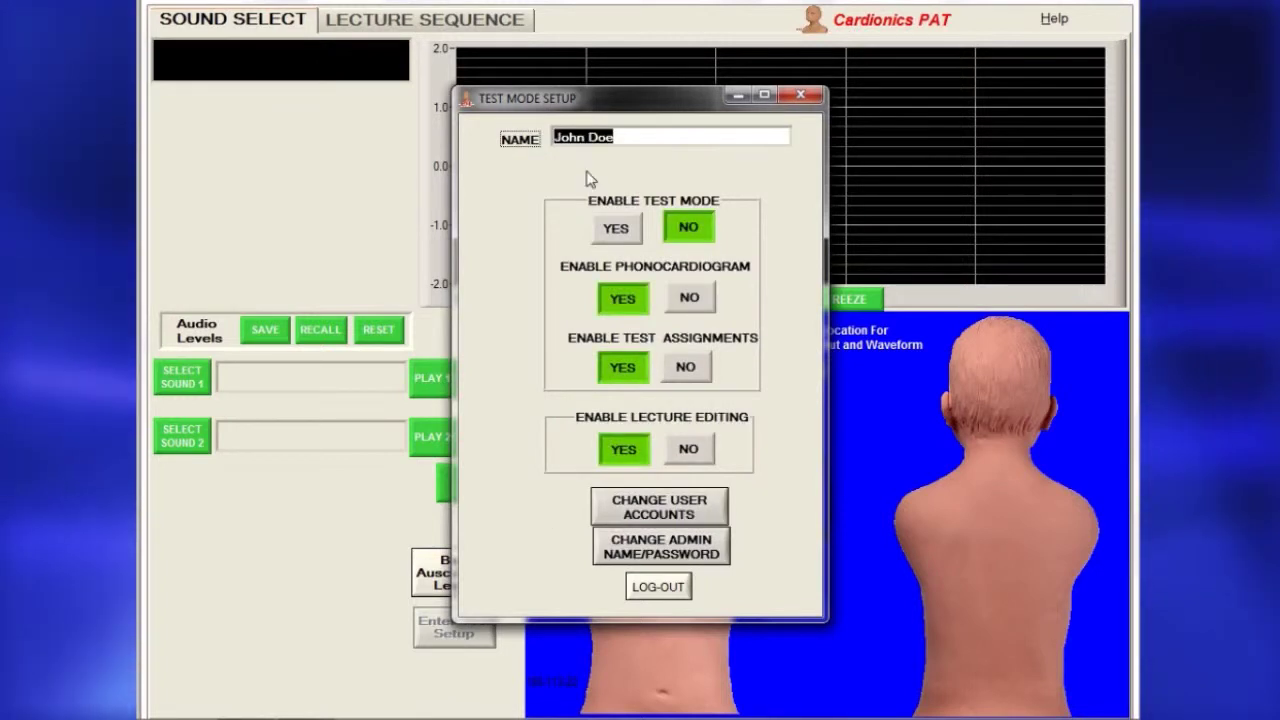
- Replace user account 1 with a new username and password, confirming the password
left_click(688, 512)
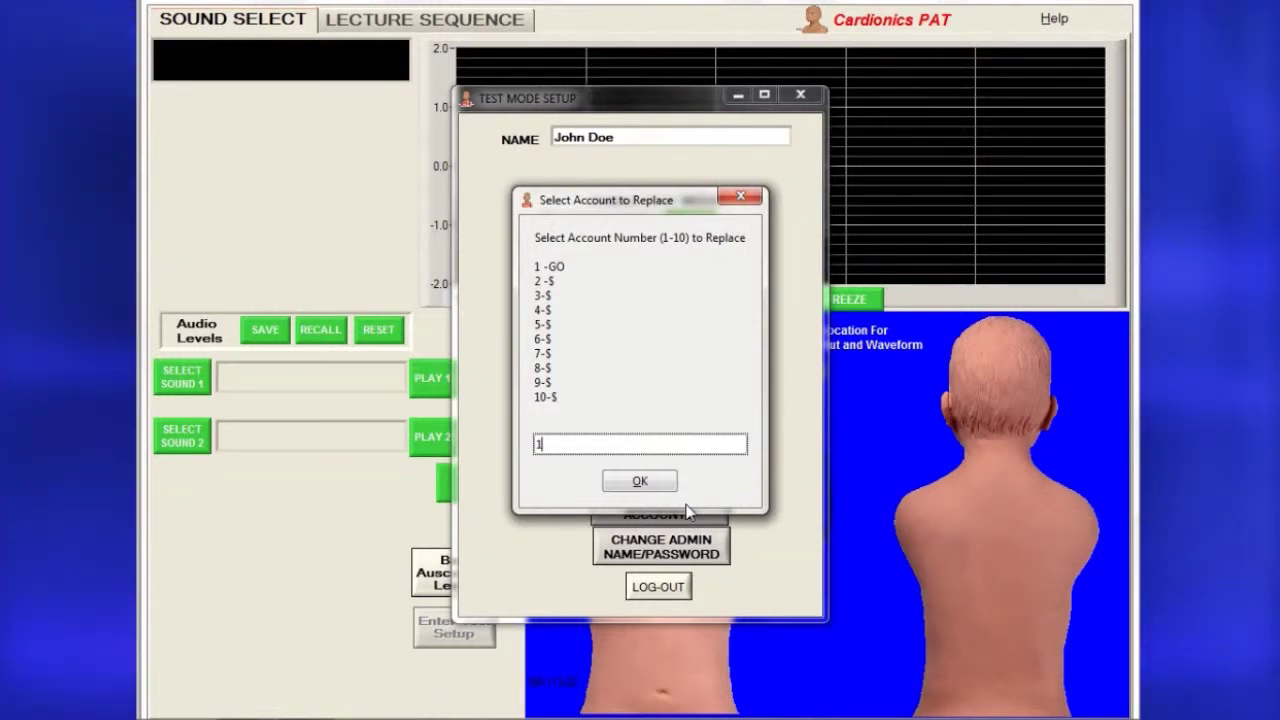
key("Return")
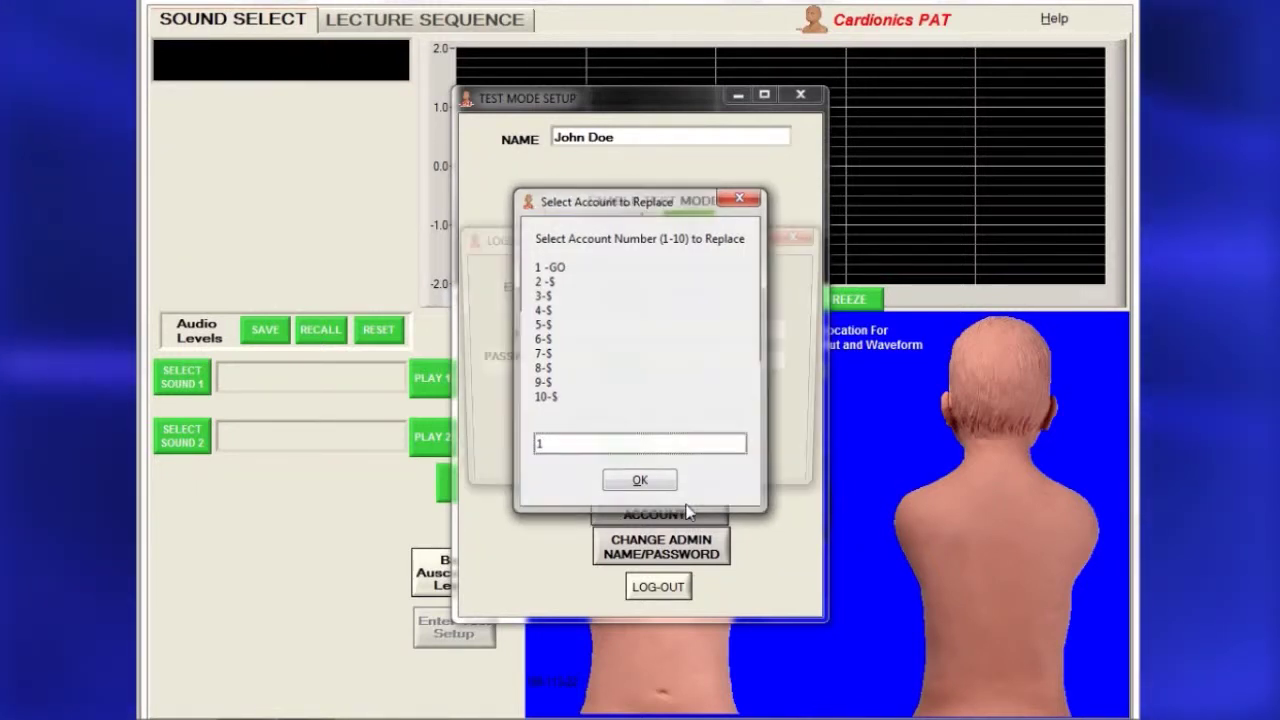
type("Dr Smith")
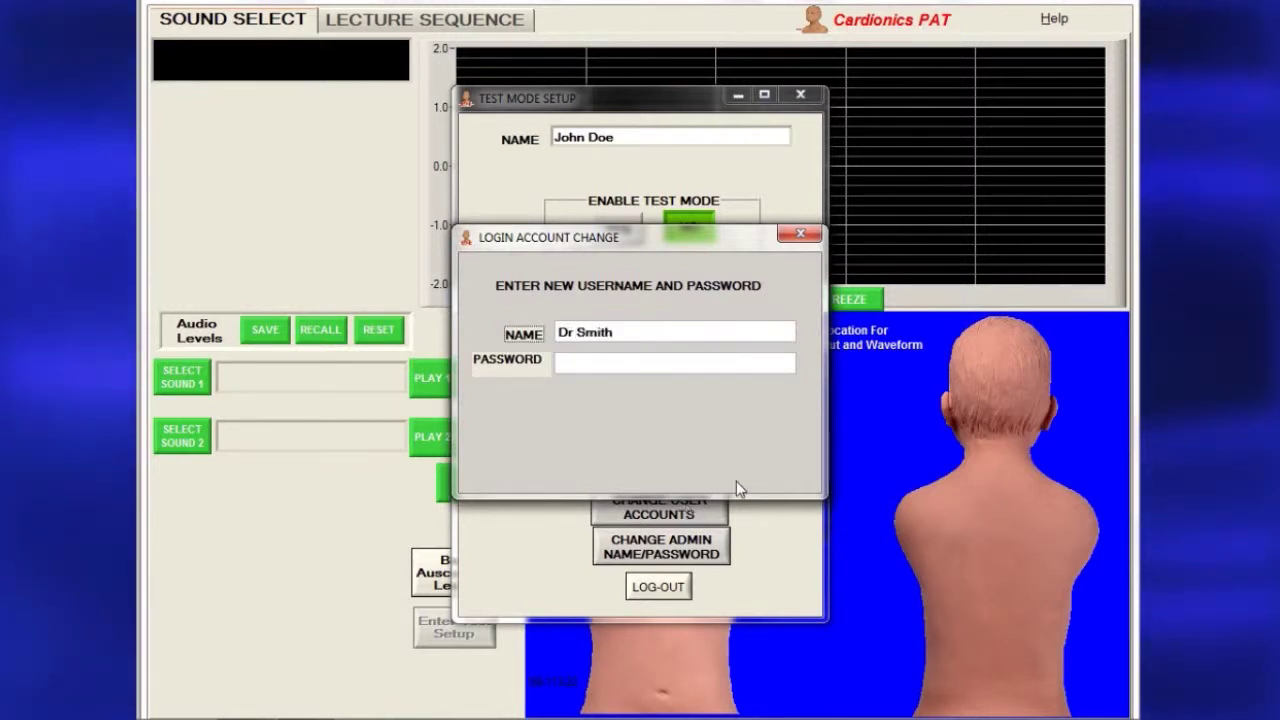
type("******")
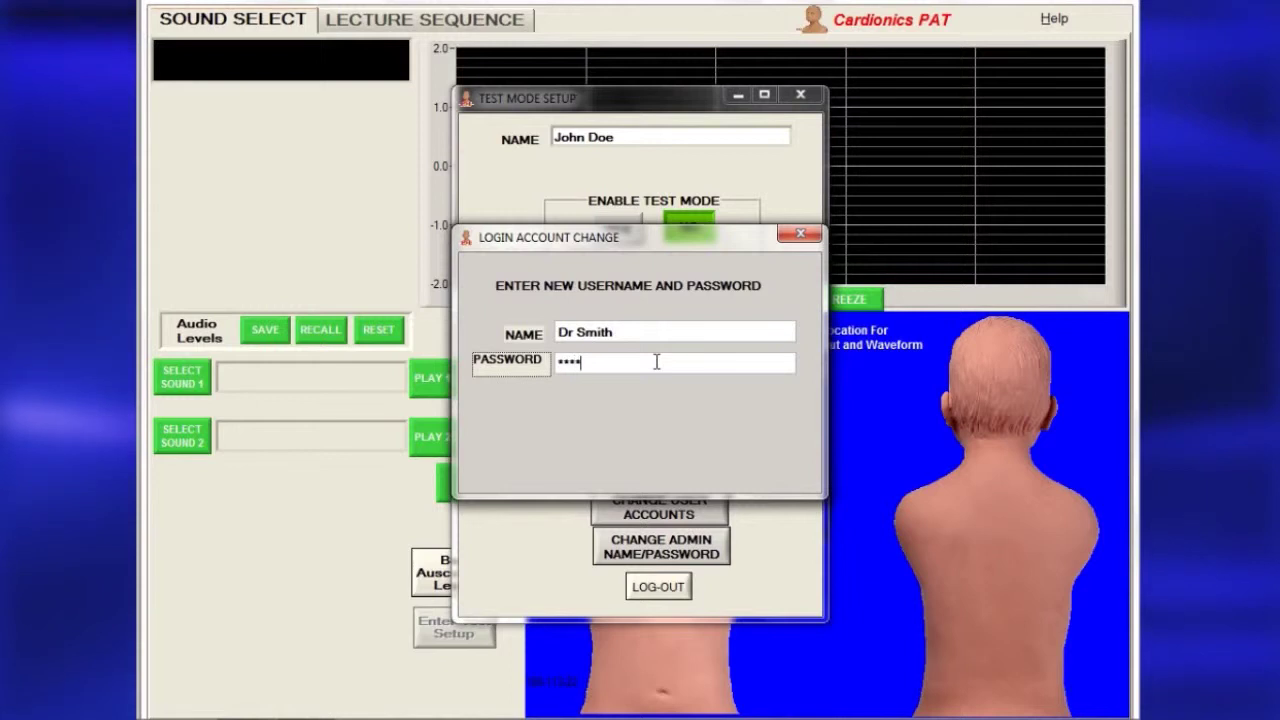
key("Return")
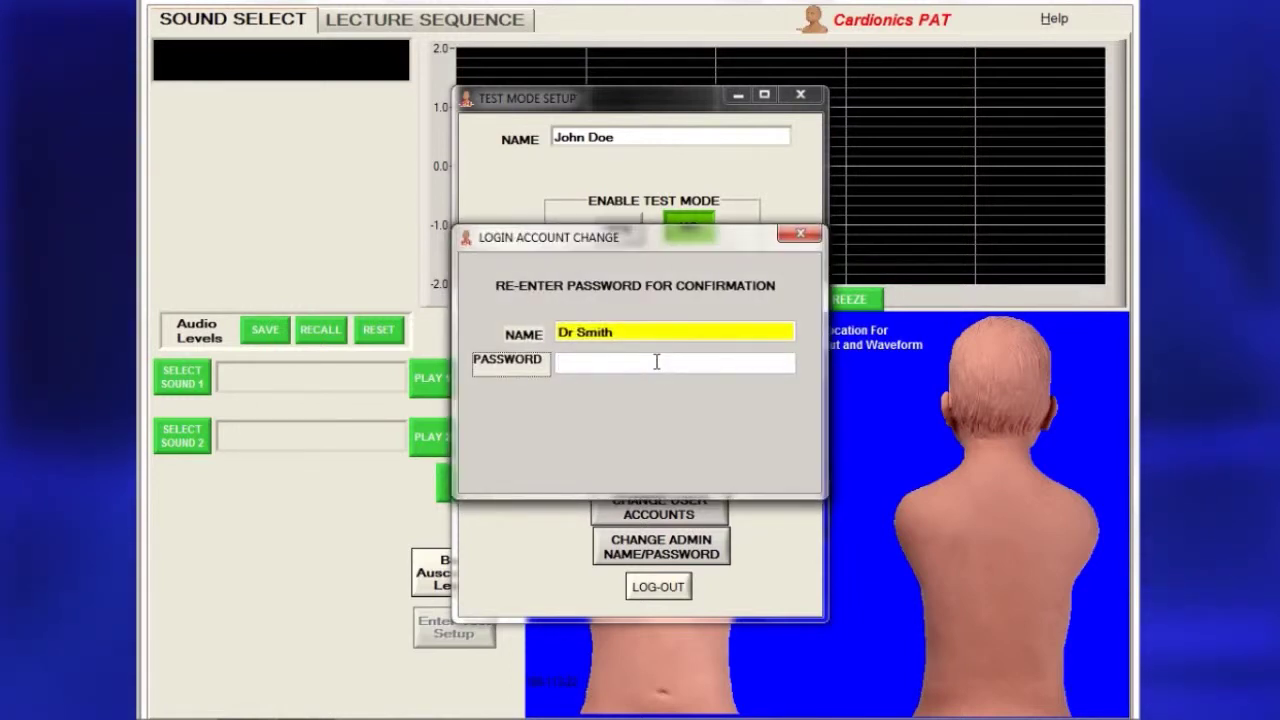
type("******")
key("Return")
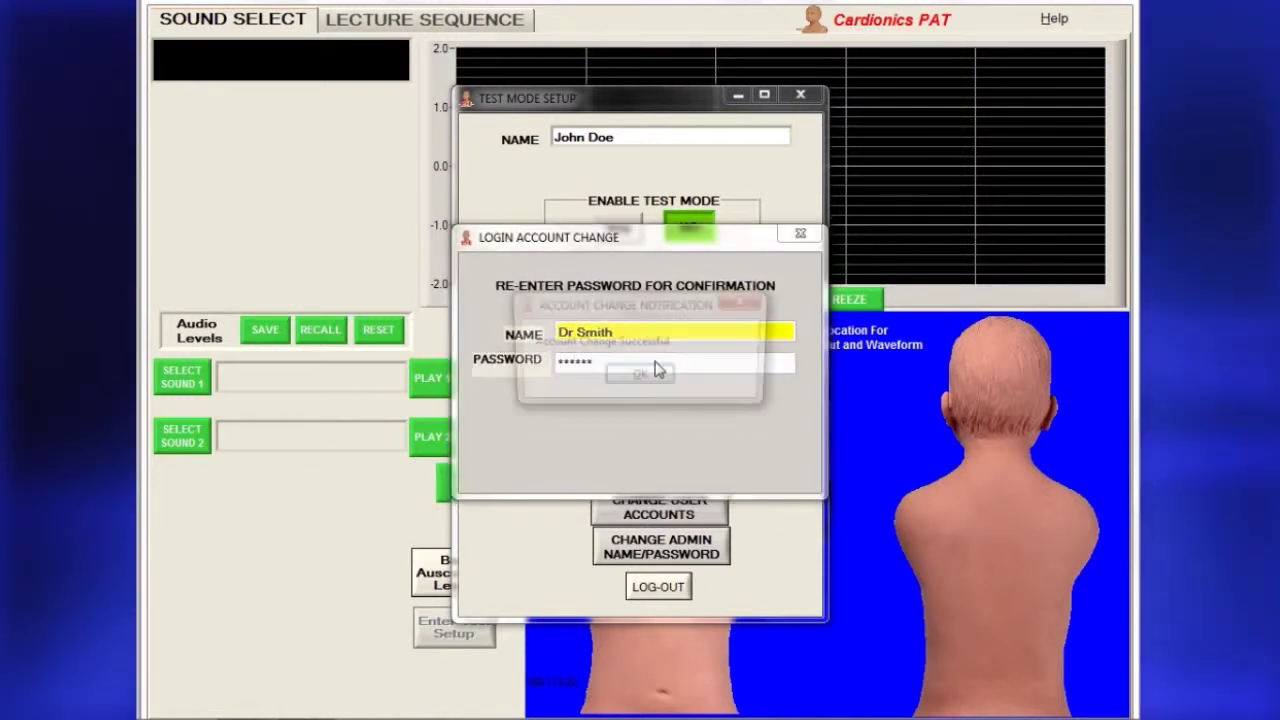
left_click(640, 377)
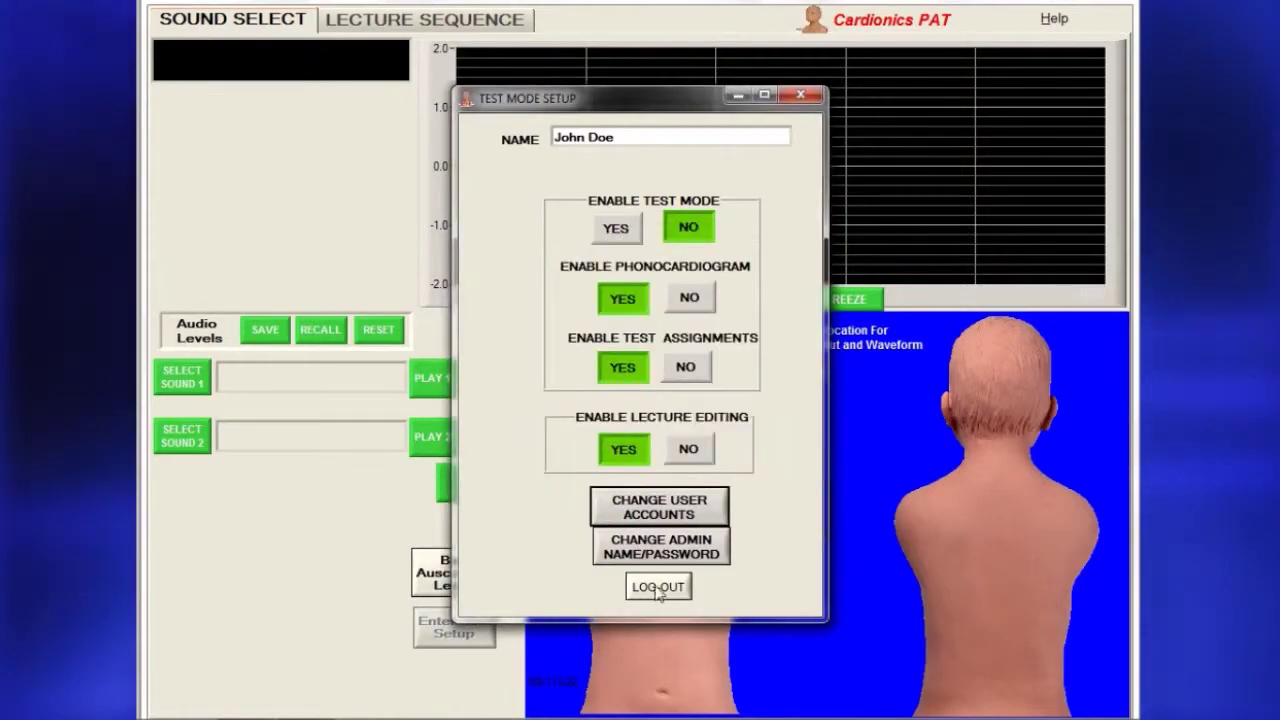
- Log out, reopen Test Setup, and log in with the renamed account's name and password
left_click(658, 587)
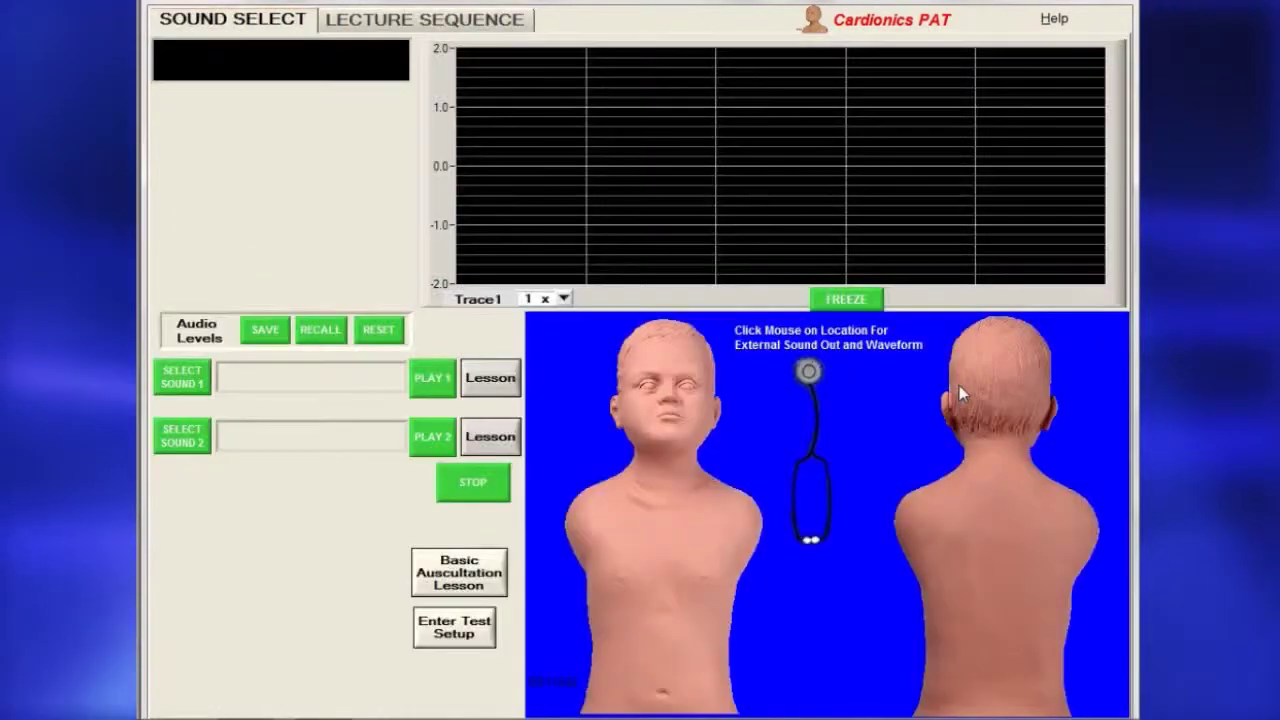
left_click(212, 576)
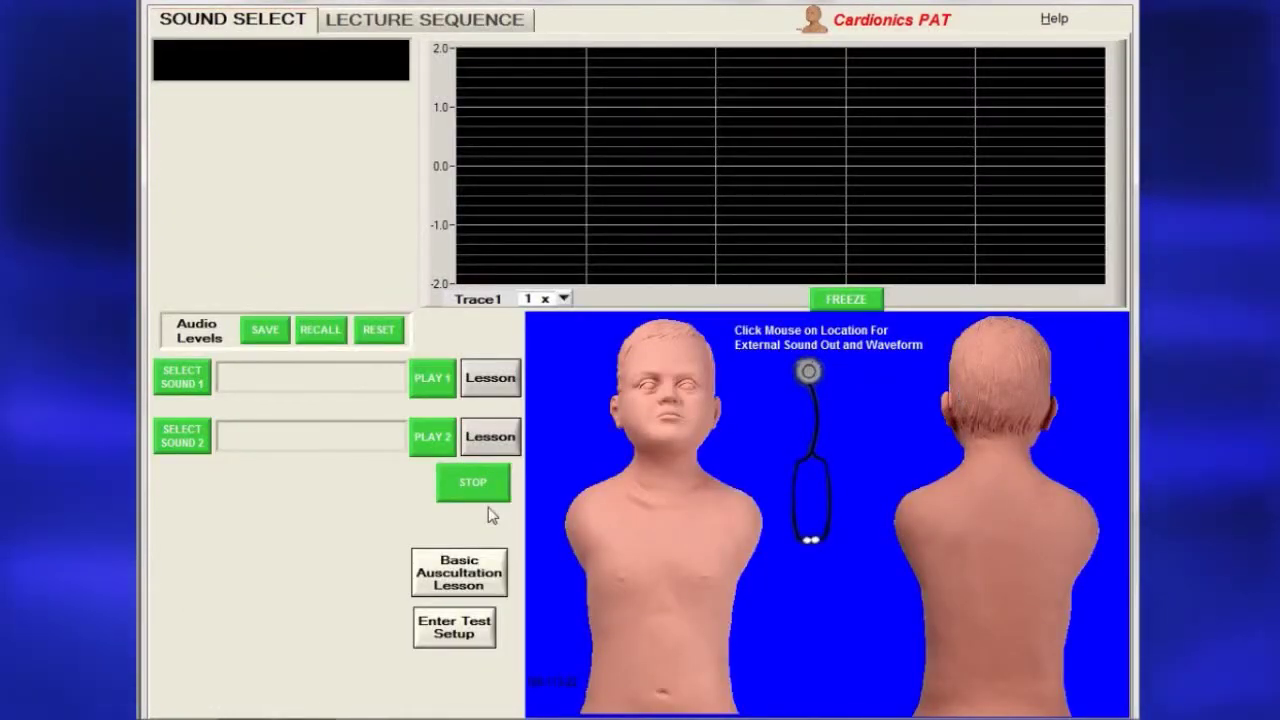
left_click(437, 618)
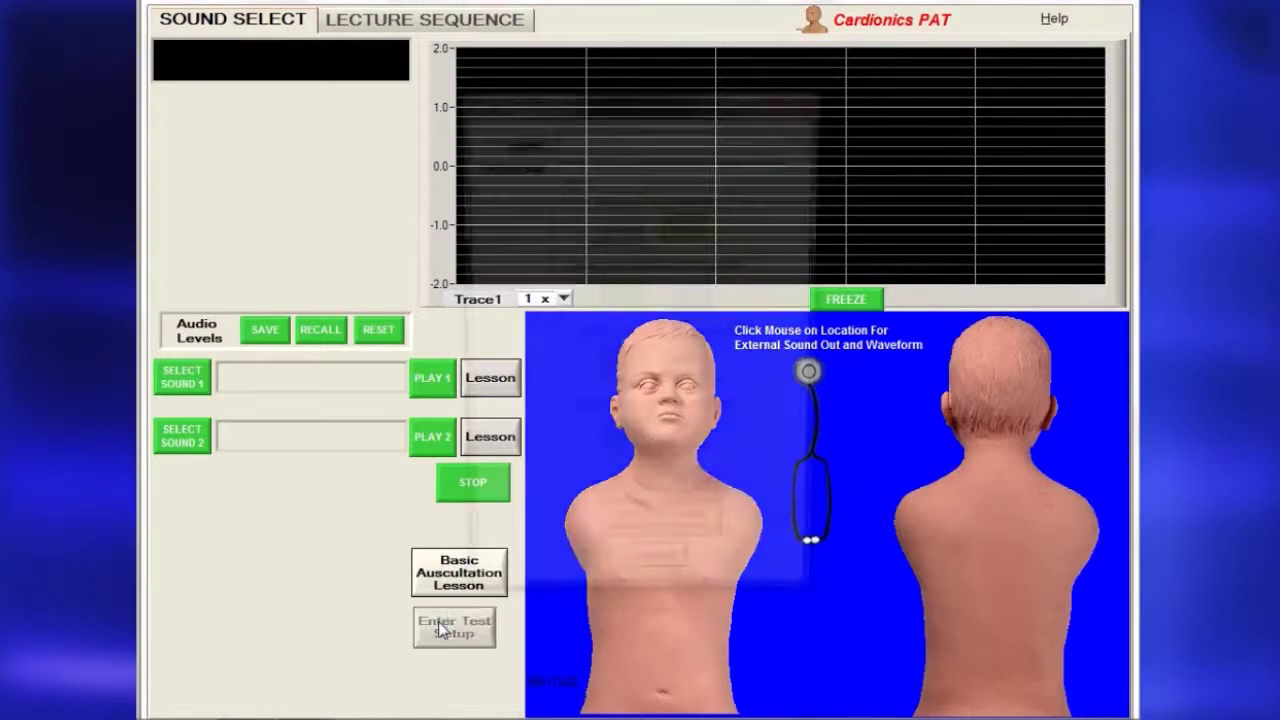
type("Dr Smith")
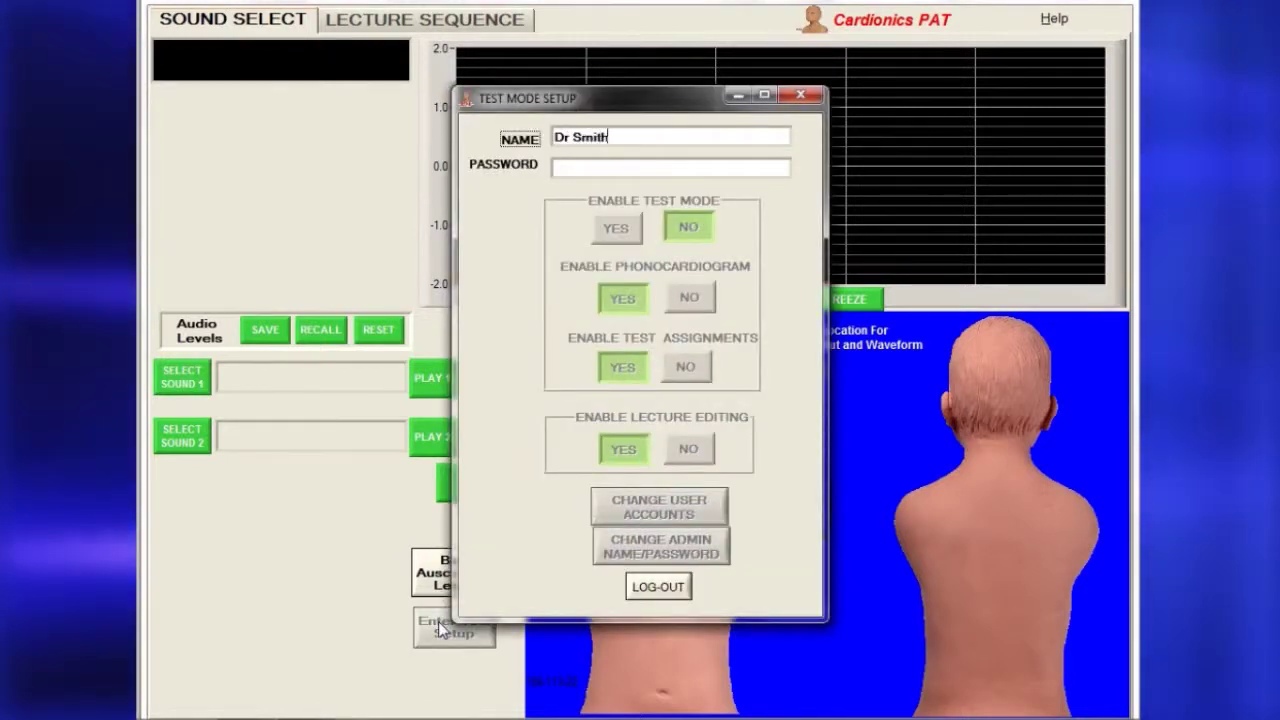
left_click(619, 165)
type("********")
key("Return")
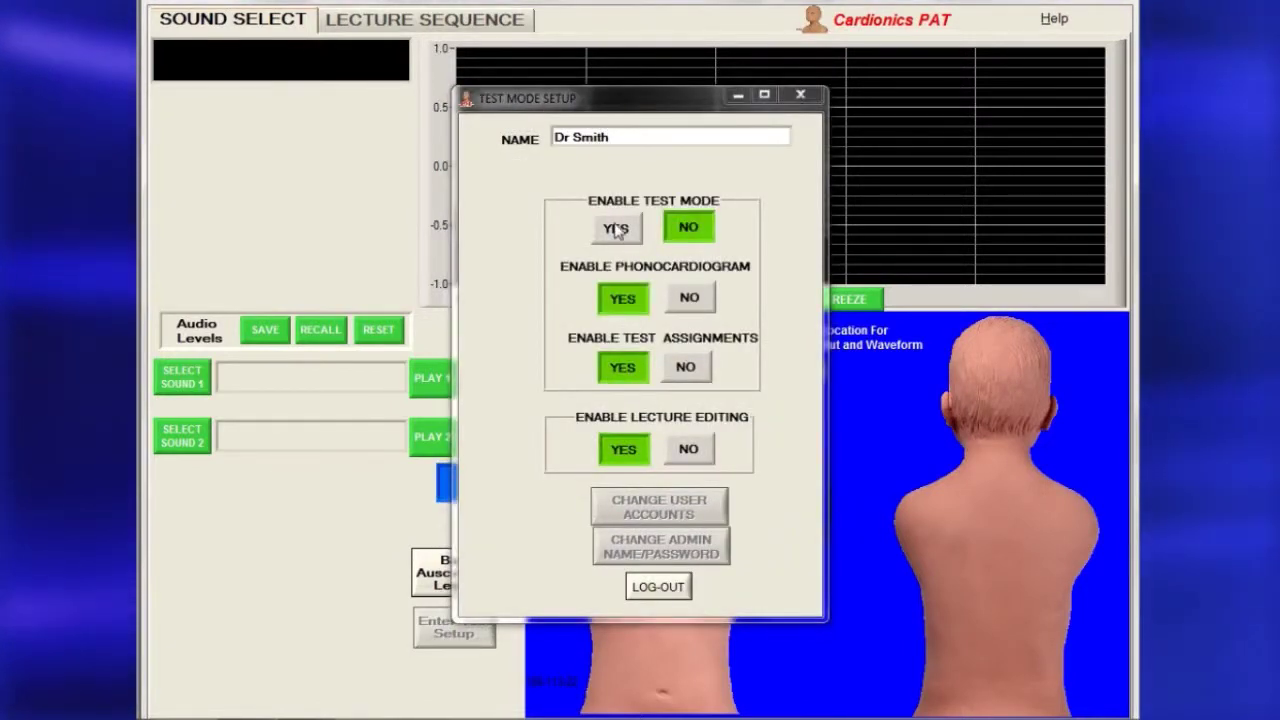
- Switch Enable Test Mode to YES, back to NO, and close Test Mode Setup
left_click(616, 229)
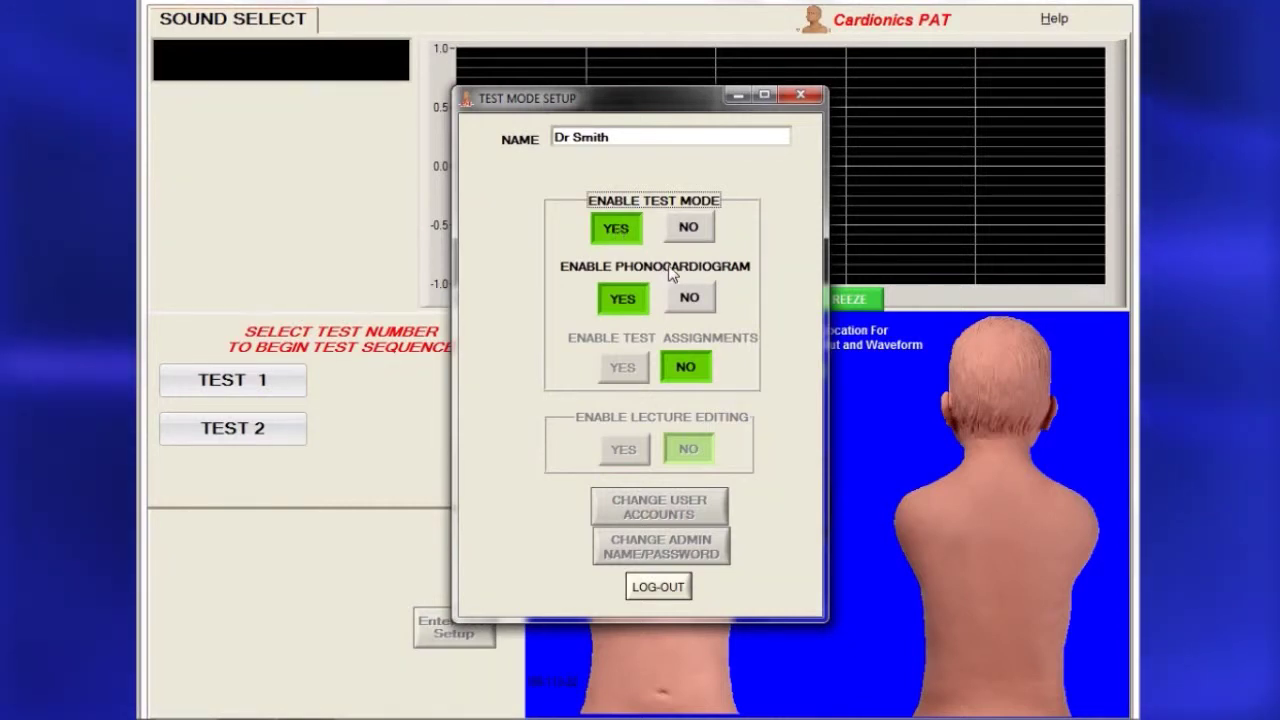
left_click(688, 227)
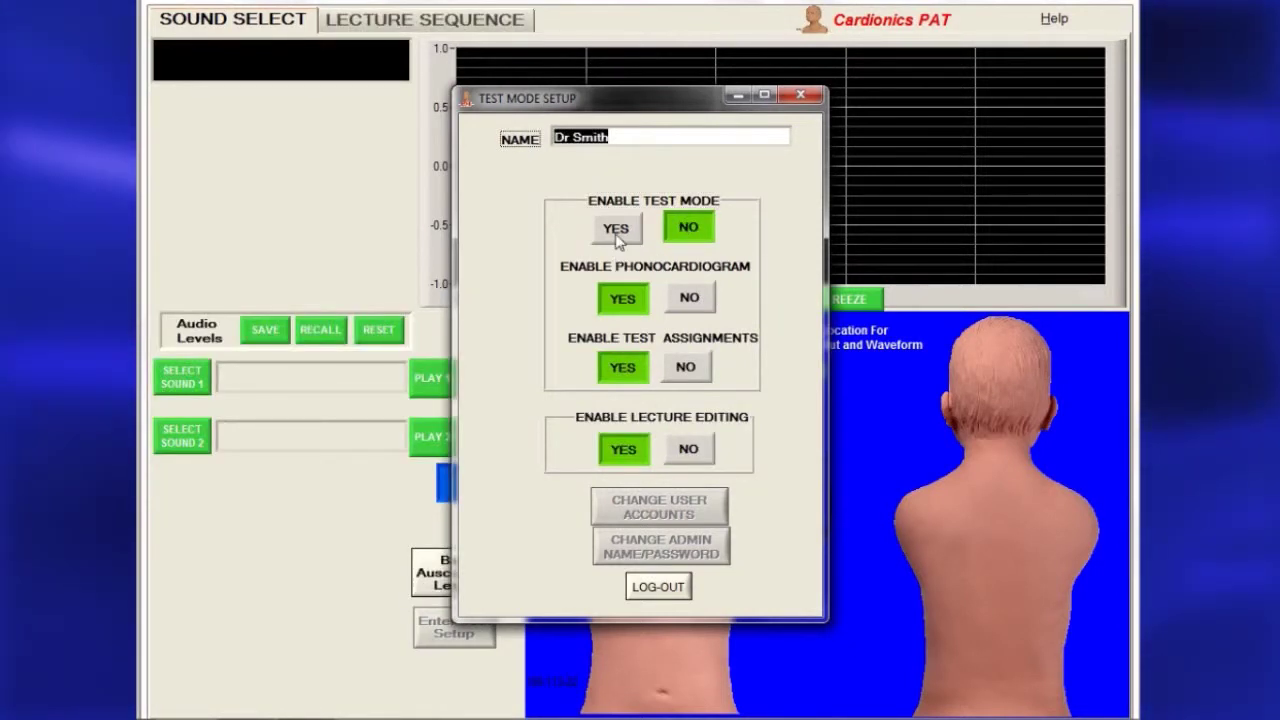
left_click(656, 587)
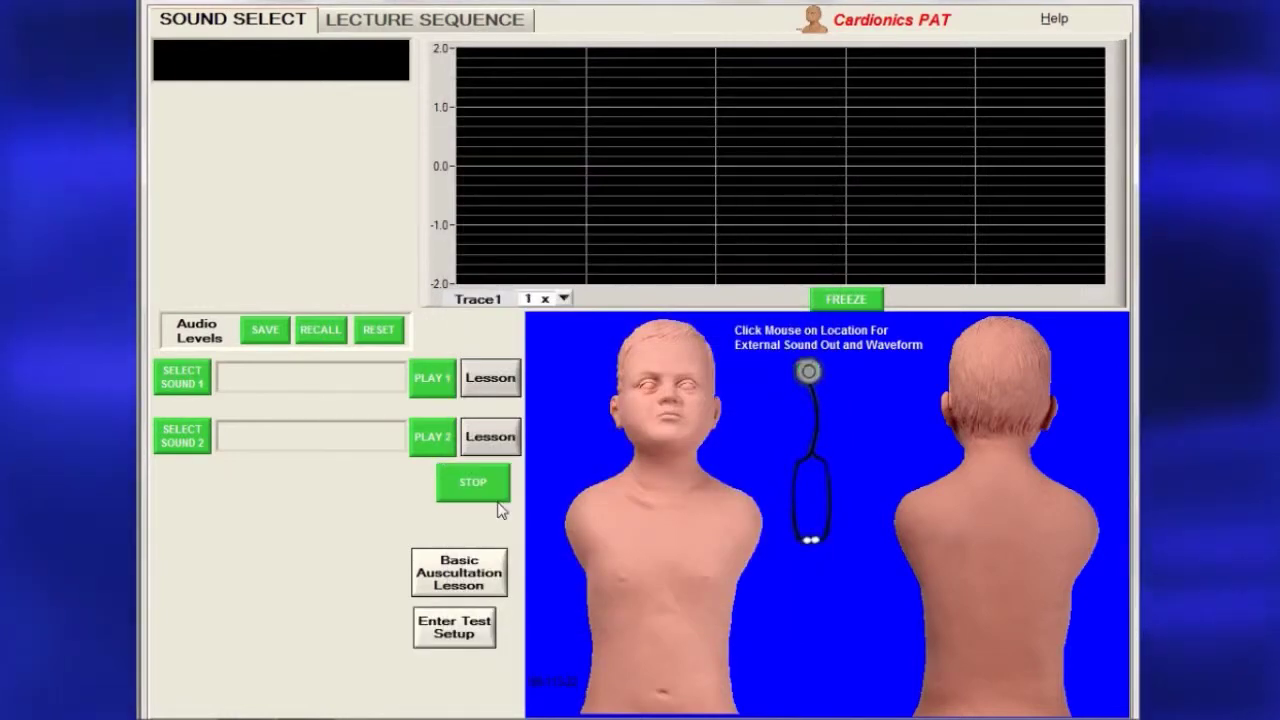
- Reopen the test mode setup under the user's name and turn test mode on
left_click(438, 621)
type("Dr Smith")
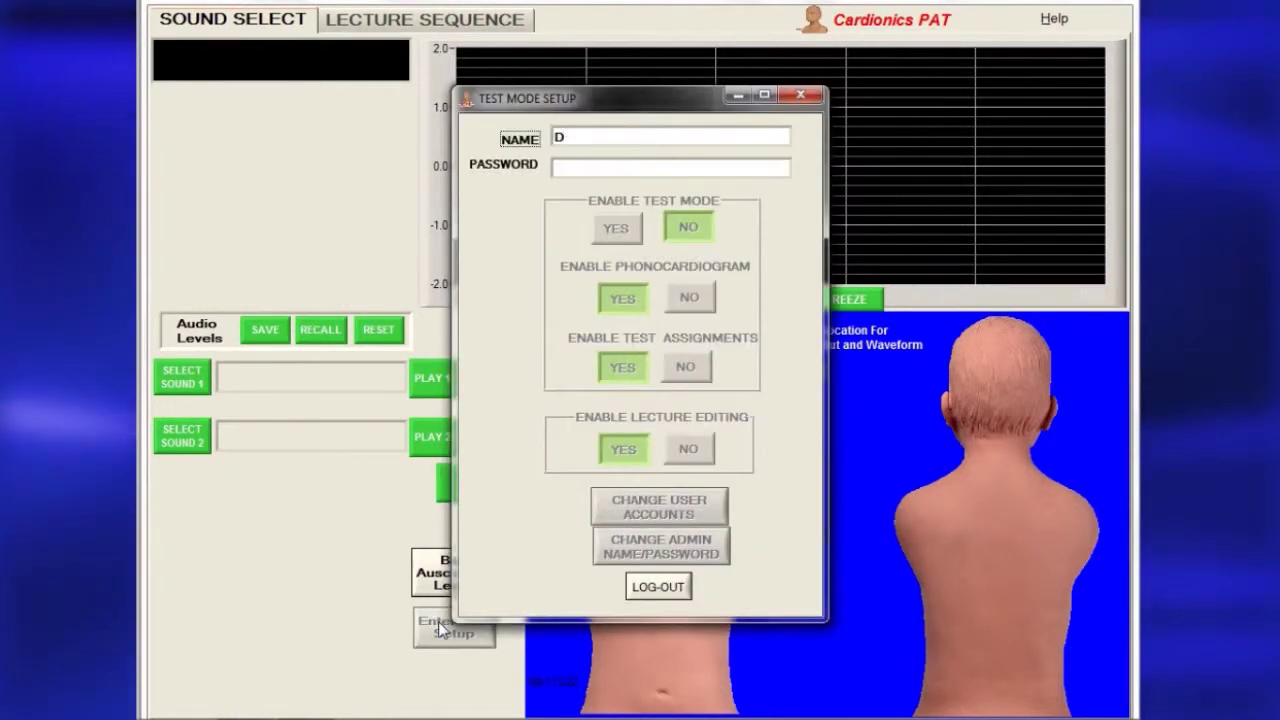
left_click(616, 229)
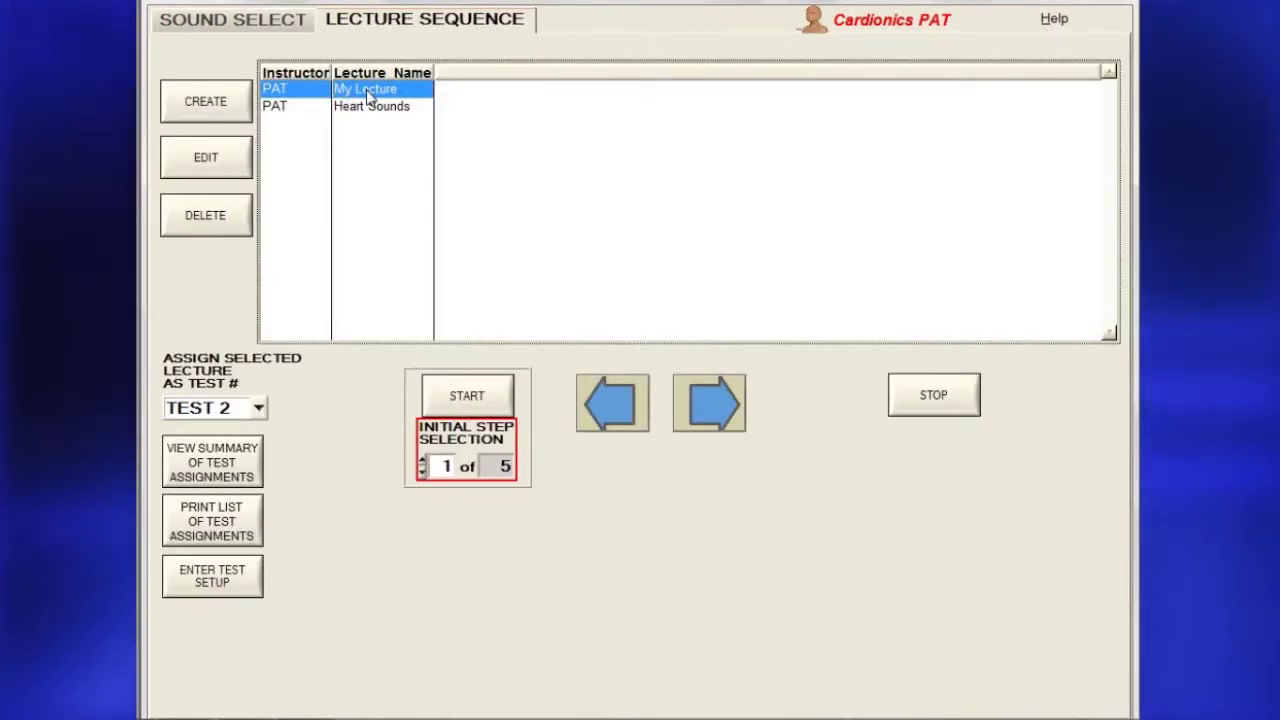
- Assign My Lecture to TEST 1 and the Heart Sounds lecture to TEST 2
left_click(258, 408)
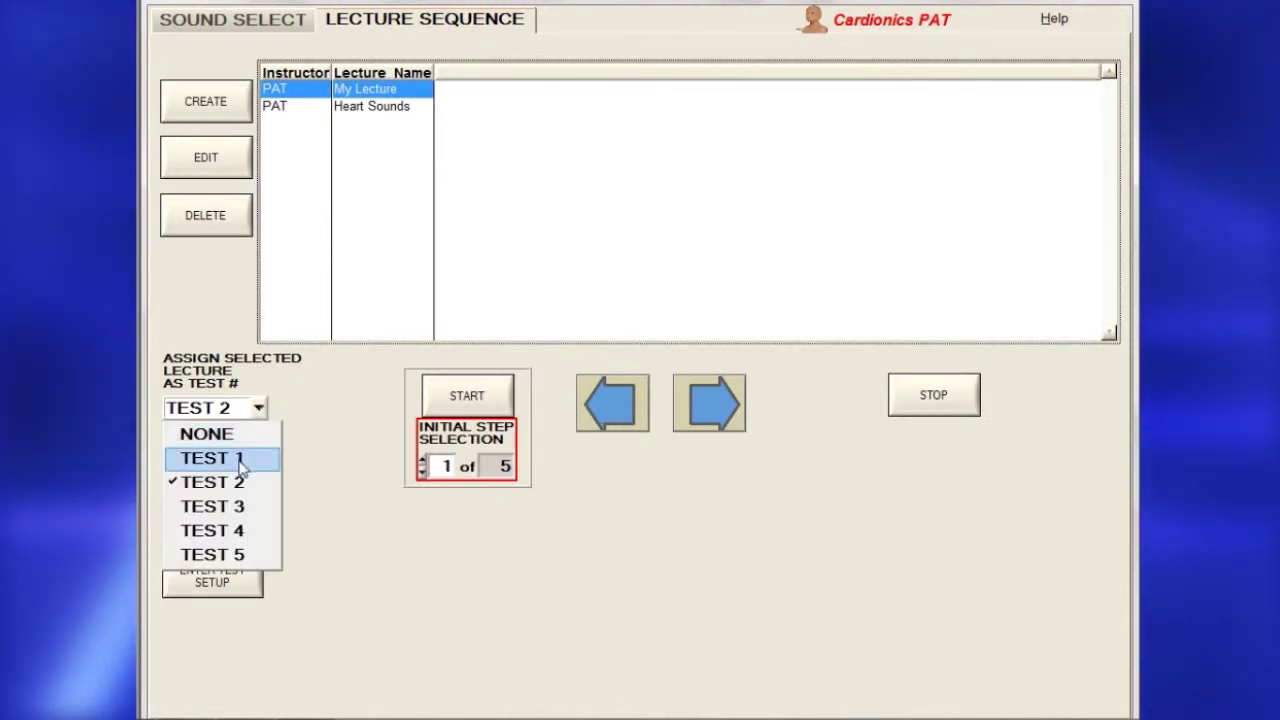
left_click(241, 460)
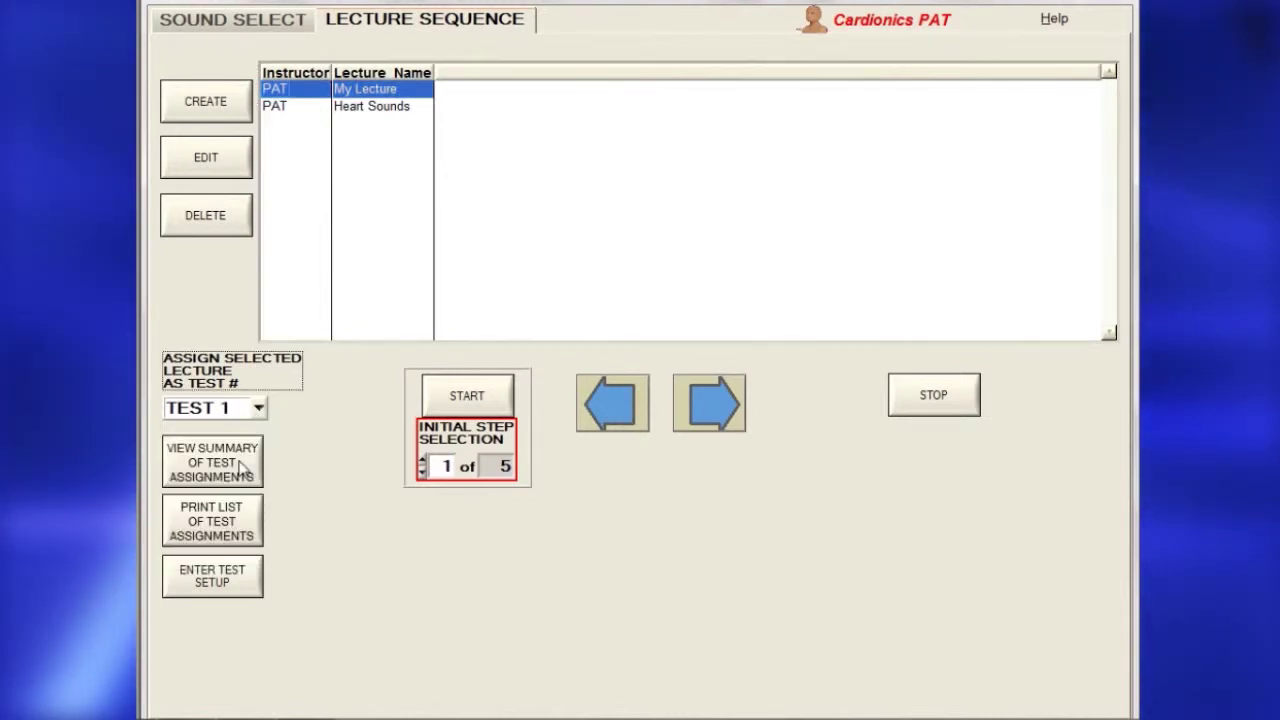
left_click(371, 108)
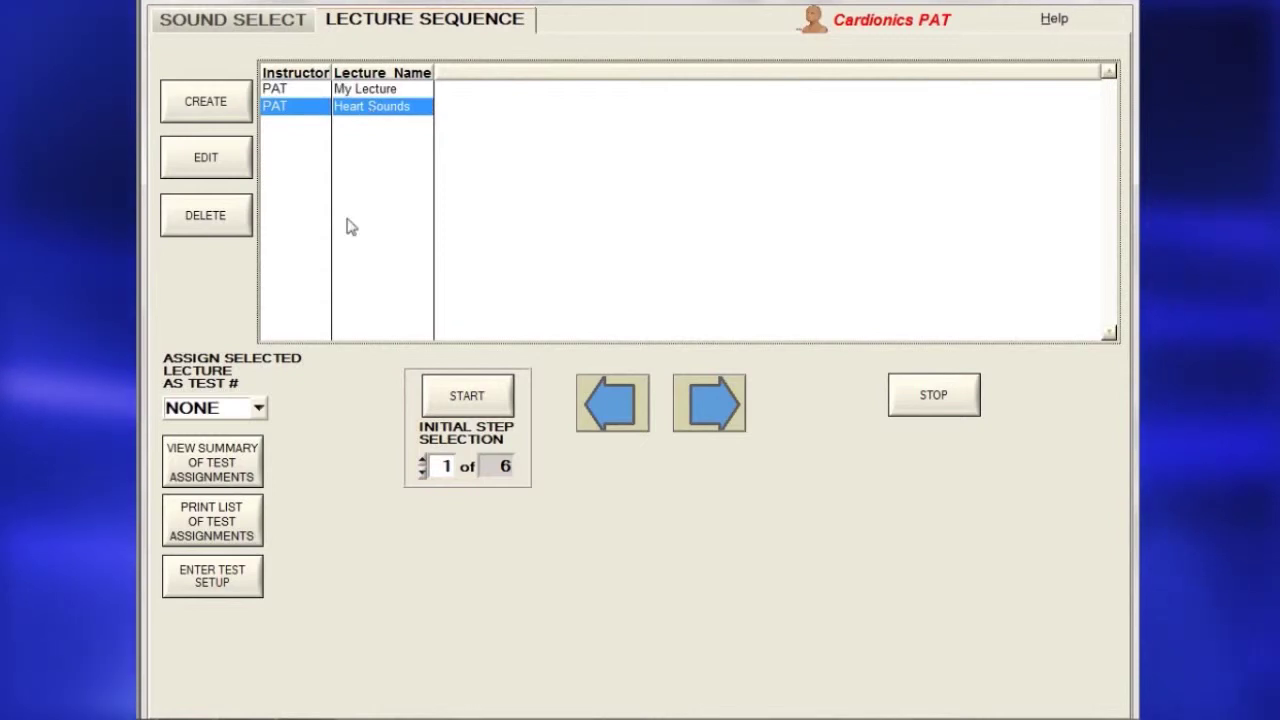
left_click(259, 409)
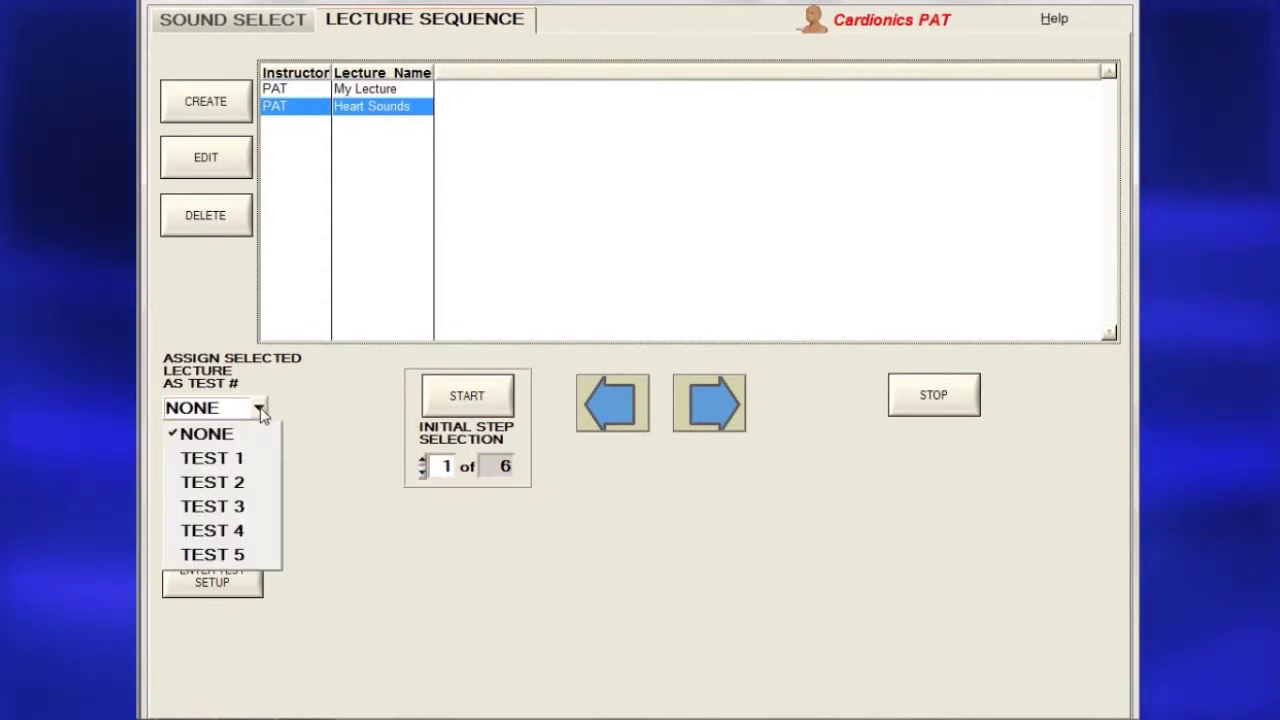
left_click(253, 484)
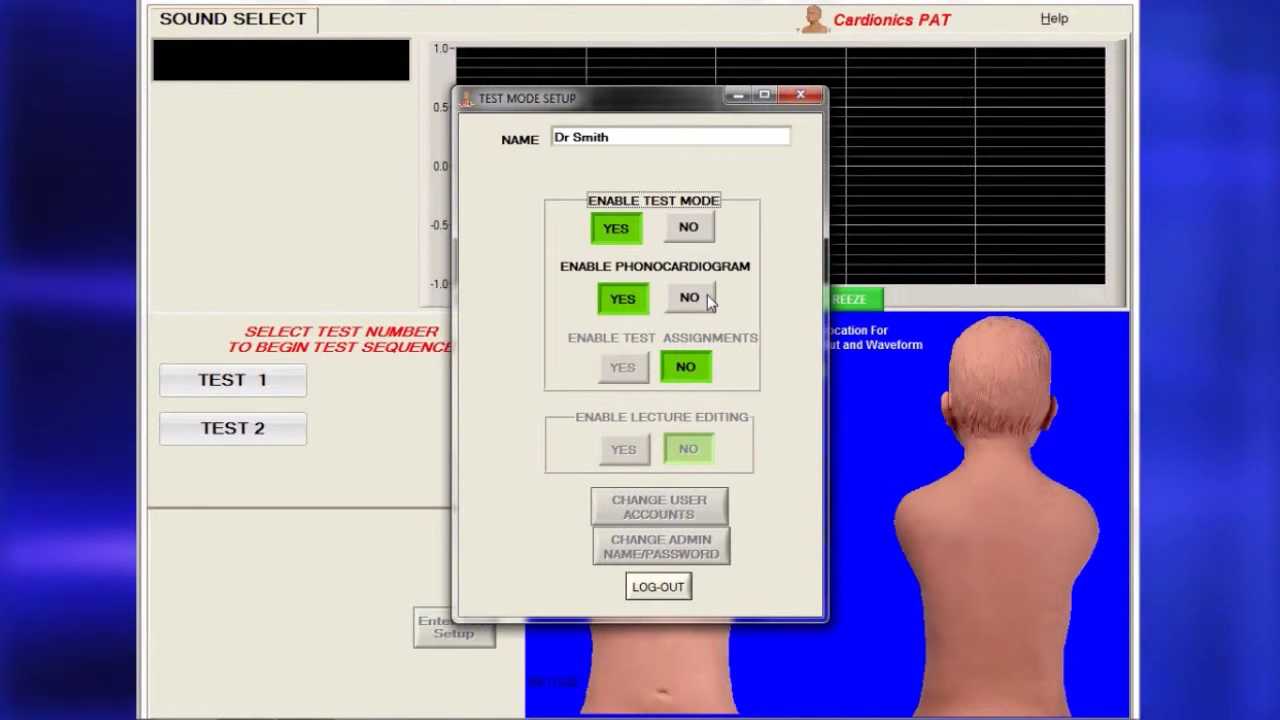
- Set Enable Phonocardiogram to NO, advance Test 1 one step, then quit the test
left_click(709, 302)
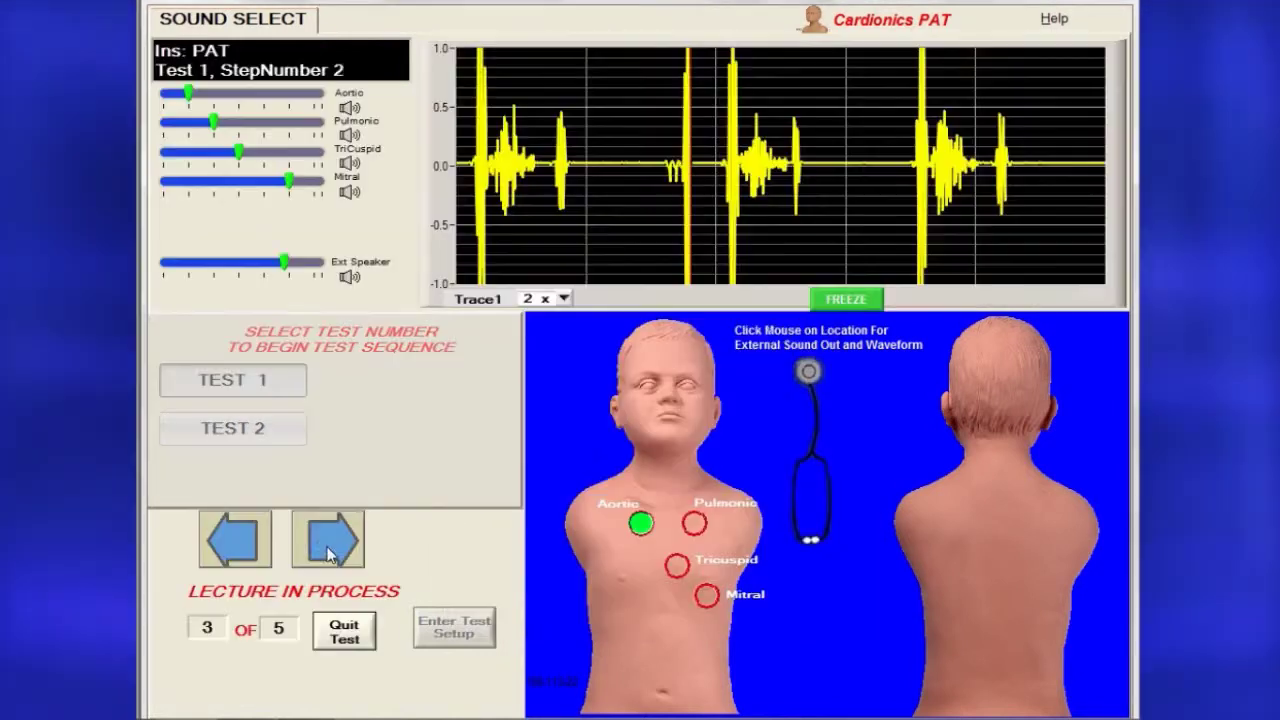
left_click(330, 540)
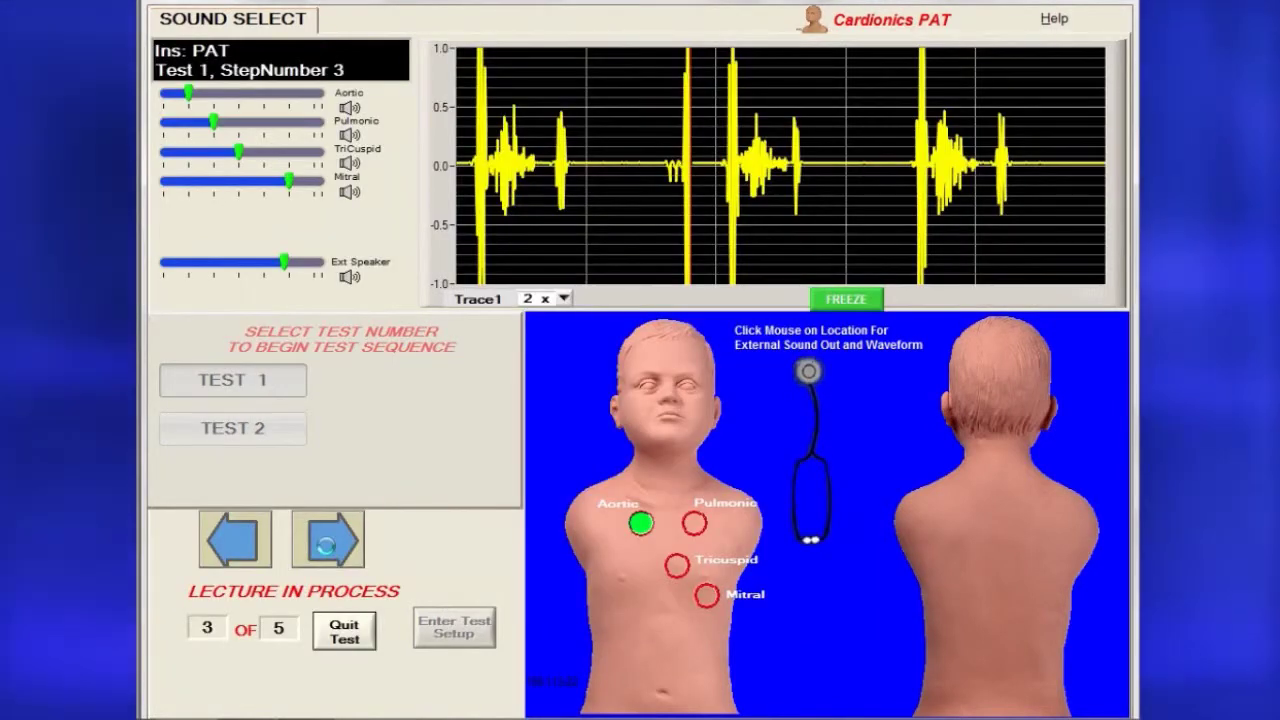
left_click(358, 638)
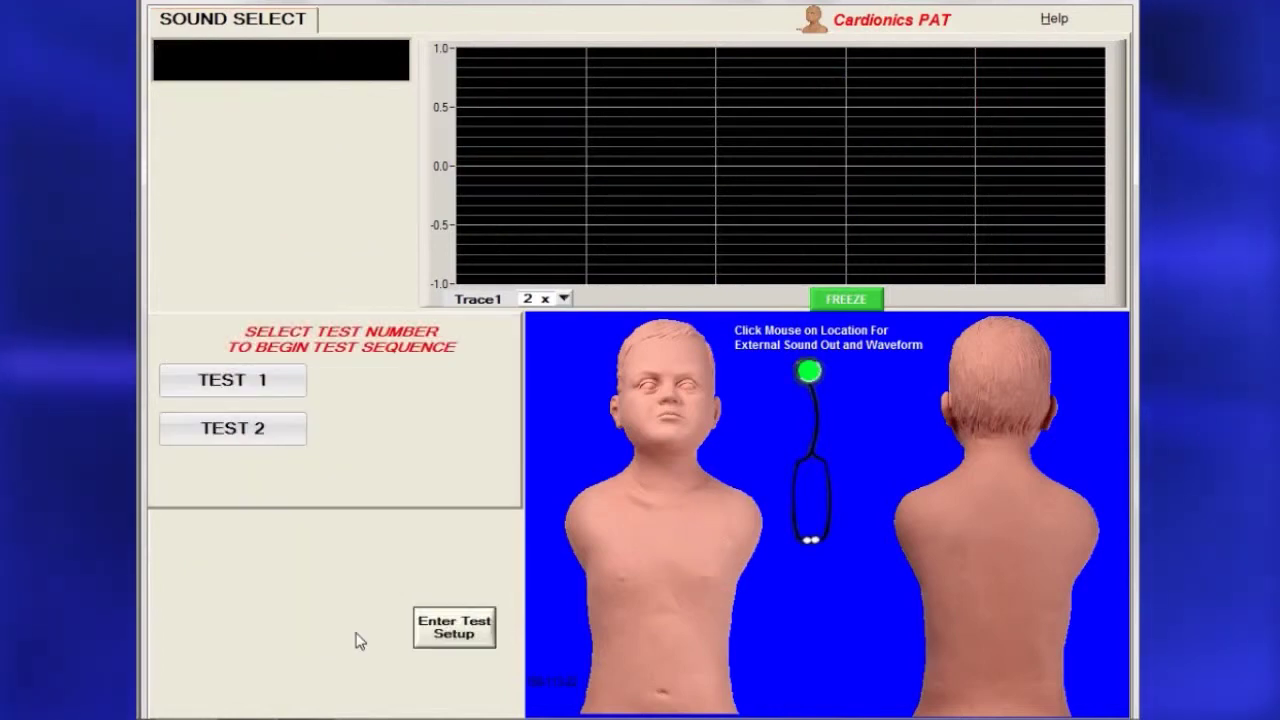
- Log into Test Setup with the password, close it, and view the test assignment summary
left_click(455, 630)
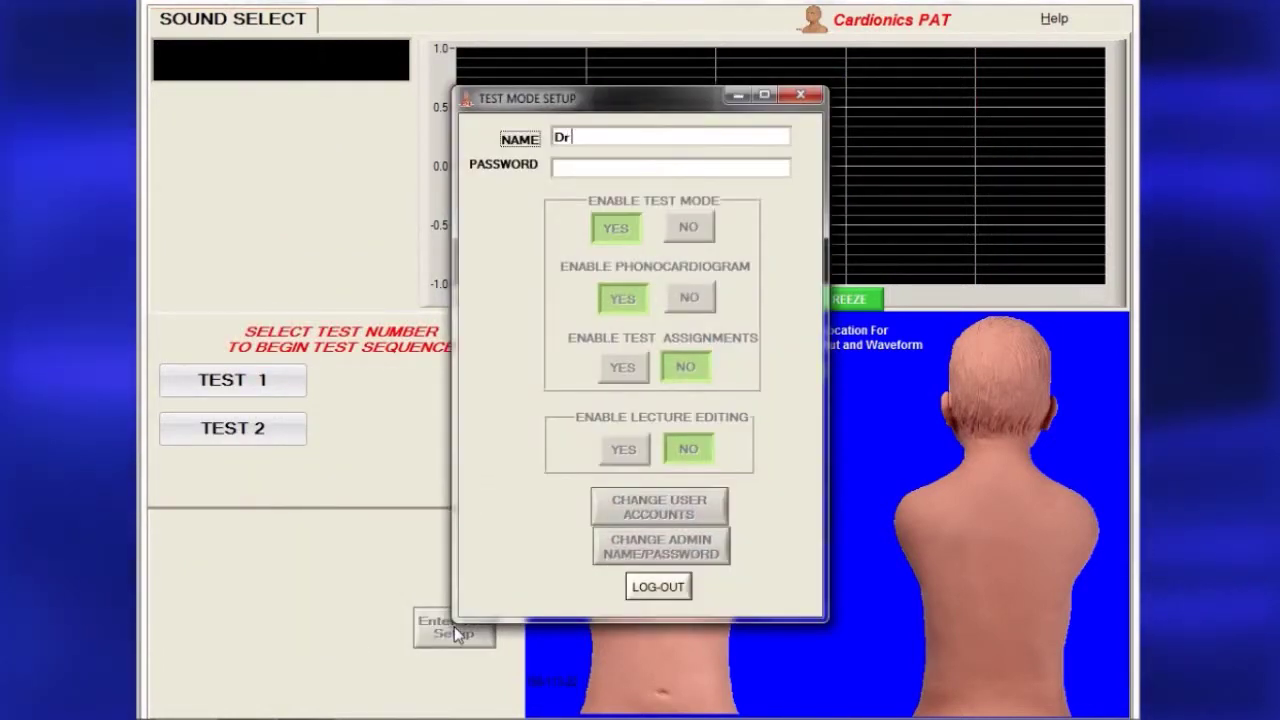
left_click(603, 168)
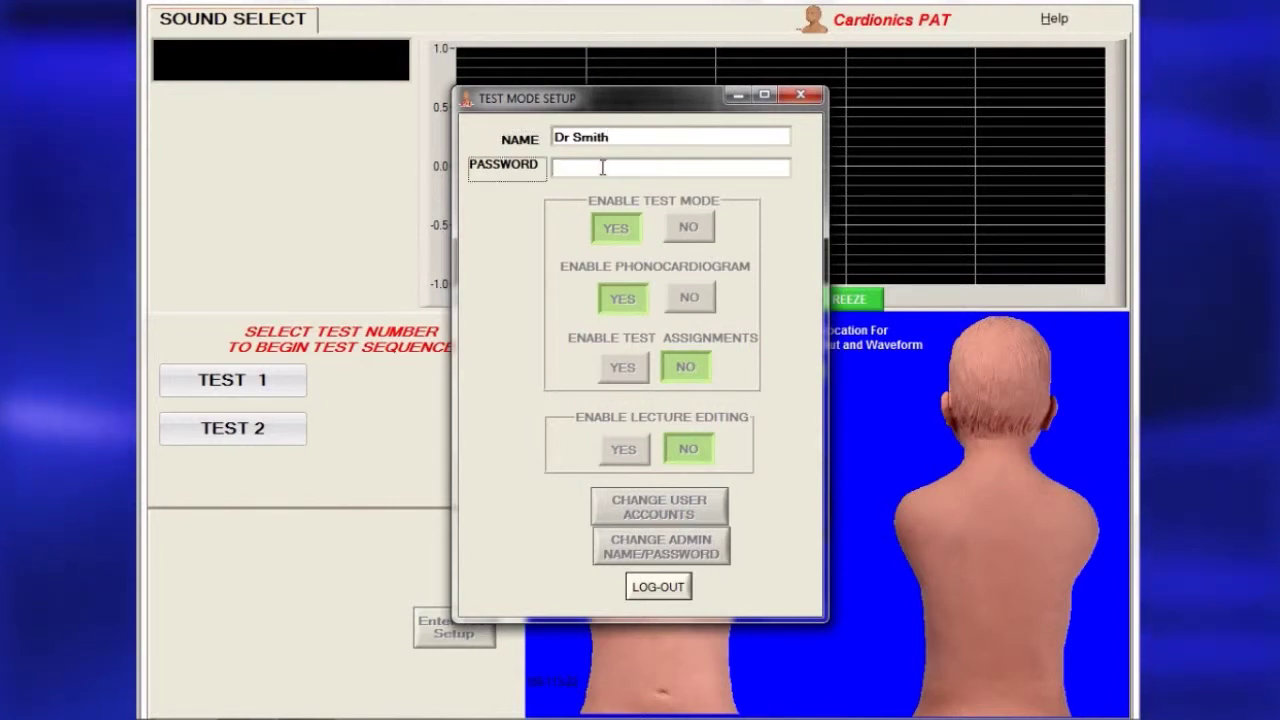
type("****")
key("Return")
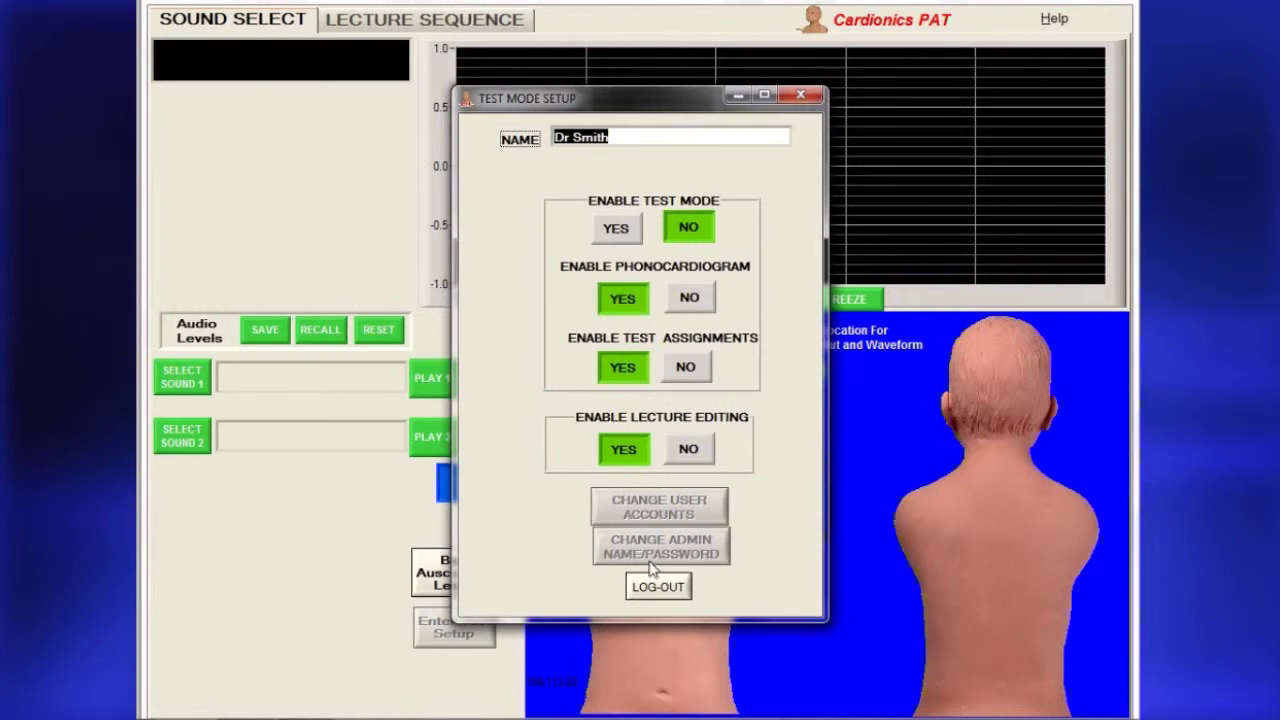
left_click(655, 588)
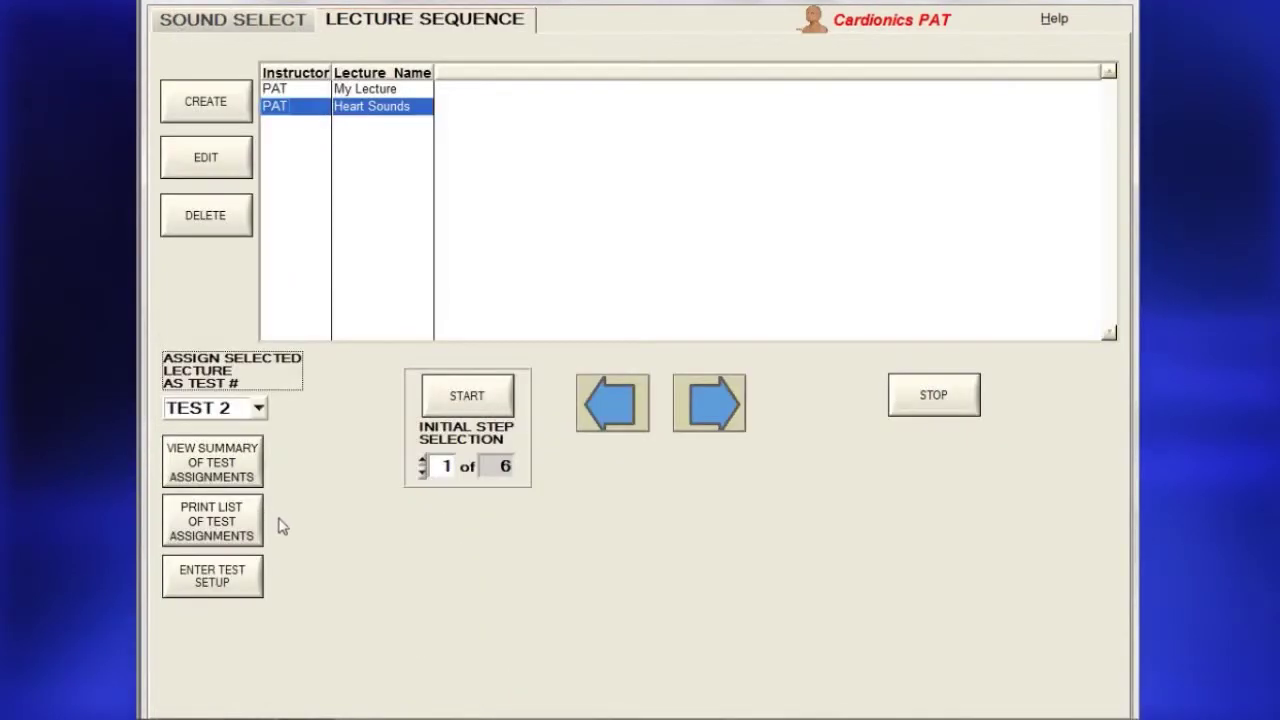
left_click(232, 456)
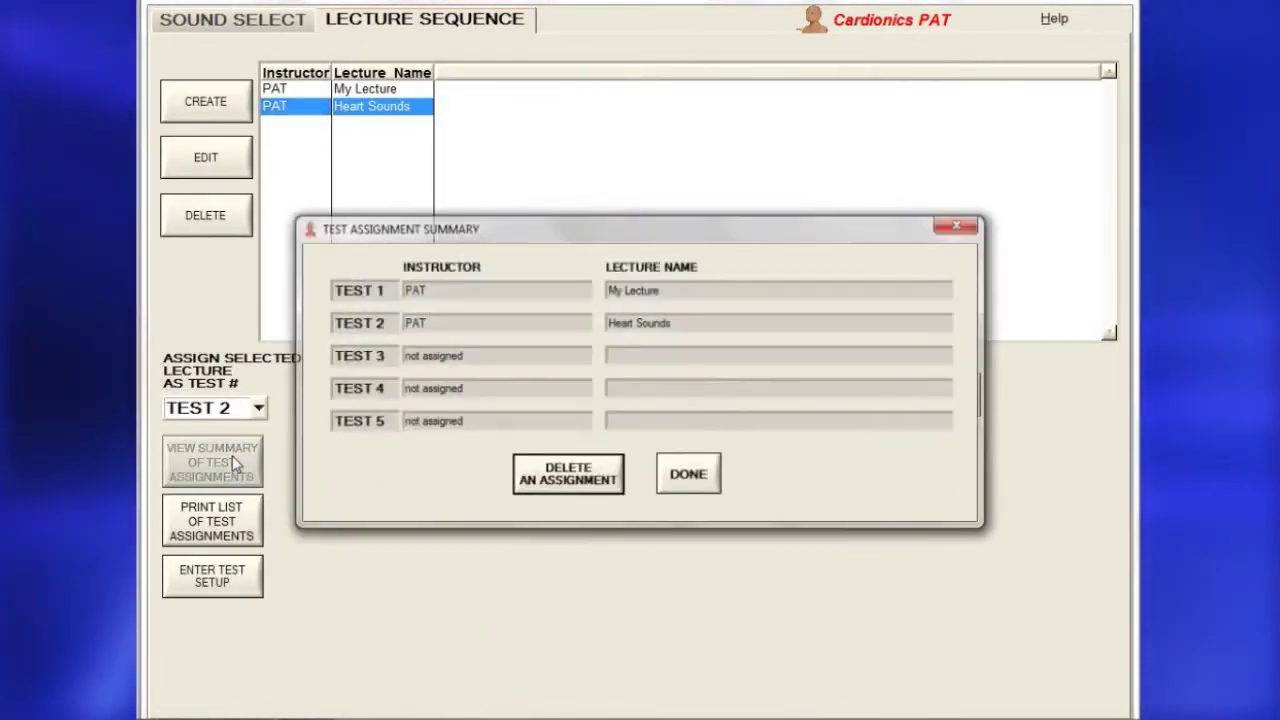